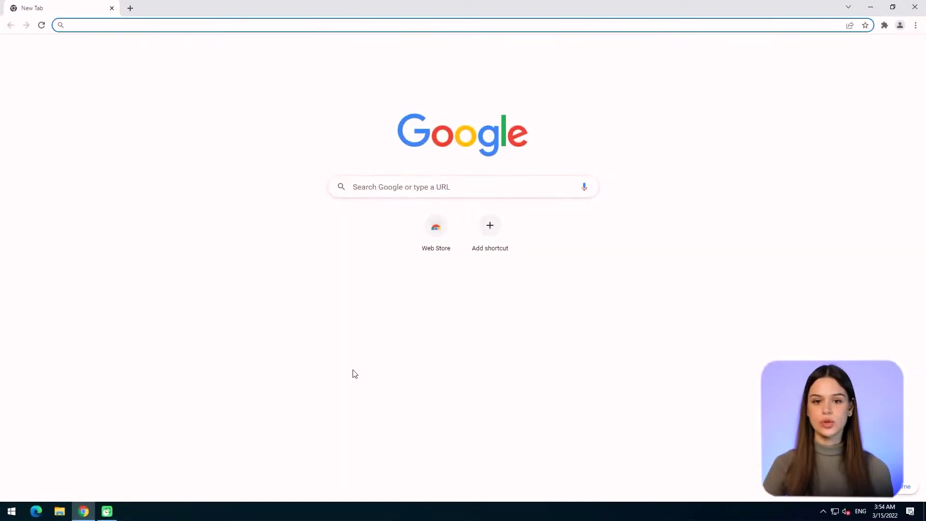
- Search Google for Avast Premium Security and open the official avast.com product page
type("A")
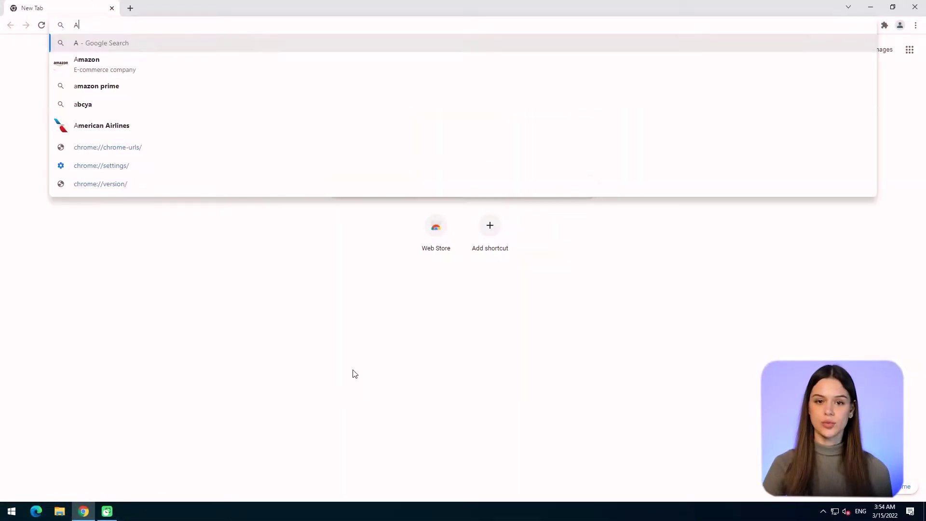
type("vast Premi")
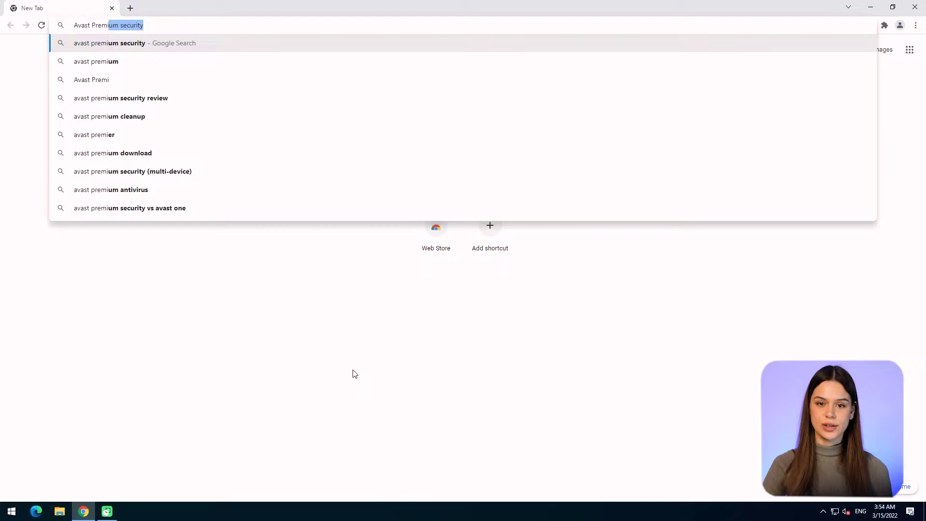
key("Return")
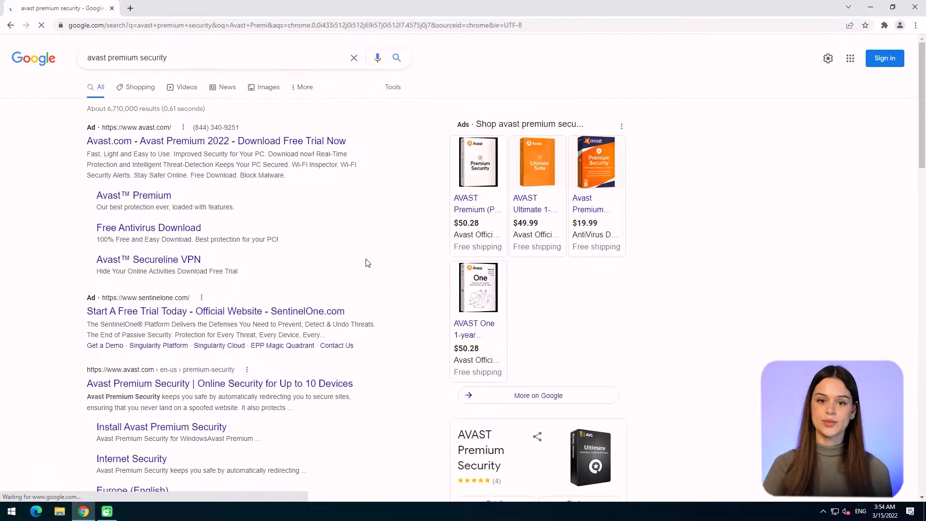
scroll(288, 297, "down", 2)
left_click(286, 290)
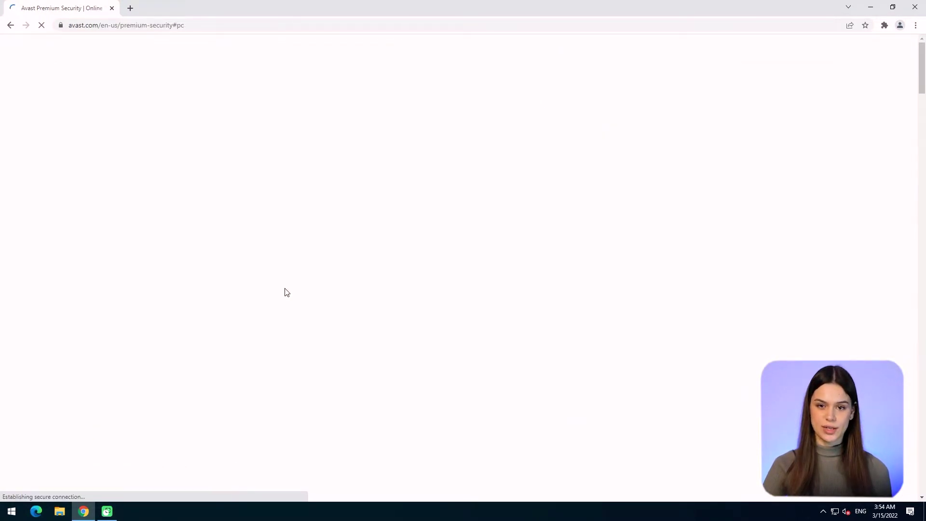
- Keep PC (Windows) as the platform and download the free trial installer
scroll(393, 210, "down", 2)
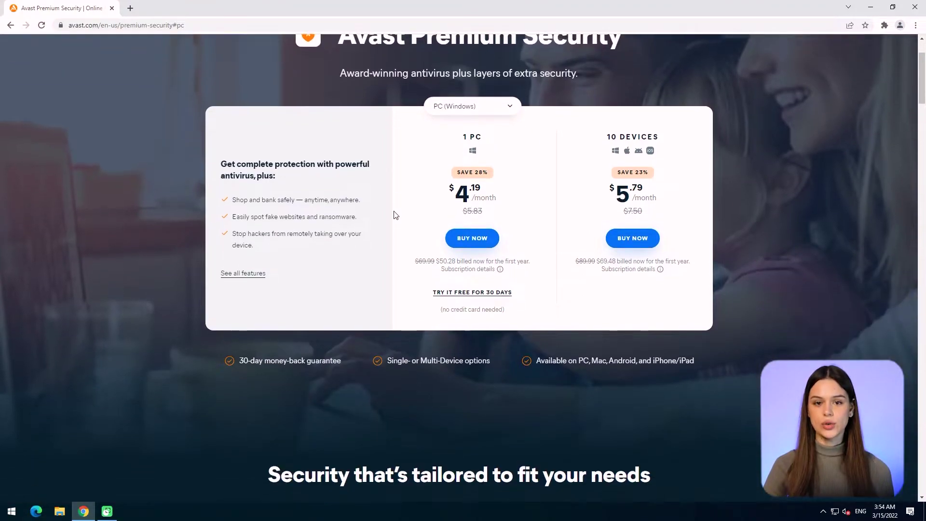
left_click(495, 114)
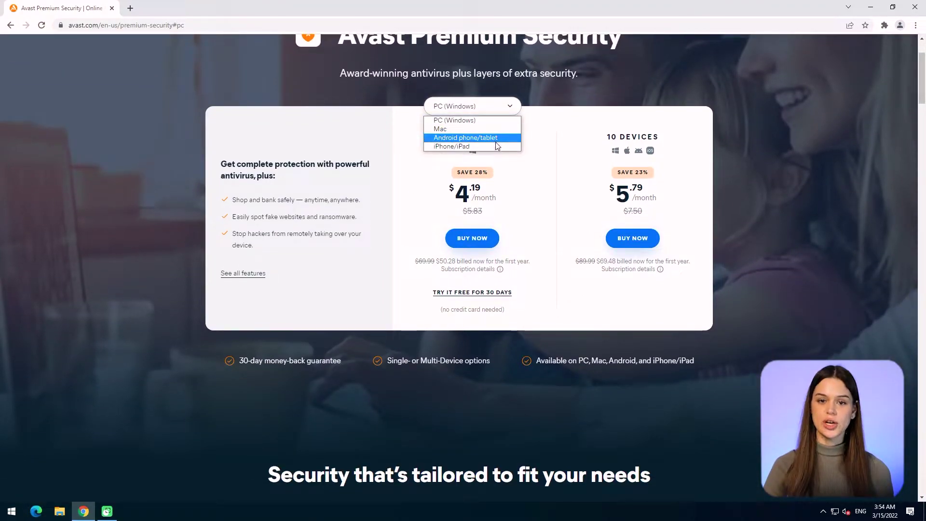
left_click(346, 187)
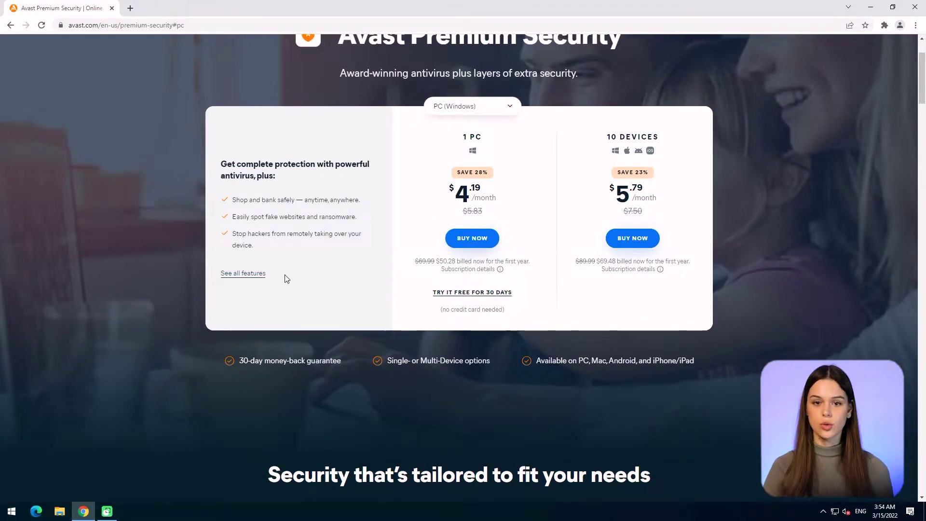
scroll(304, 261, "down", 5)
scroll(782, 240, "down", 5)
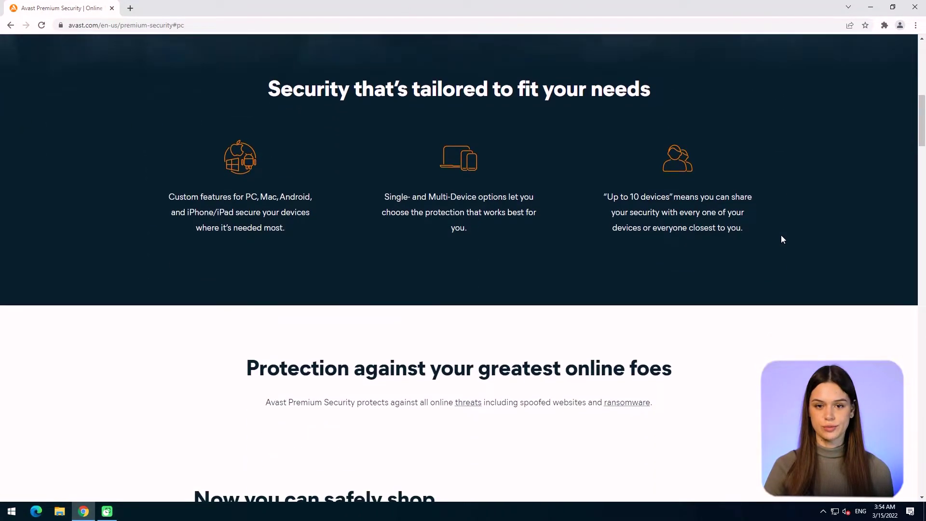
scroll(783, 239, "down", 5)
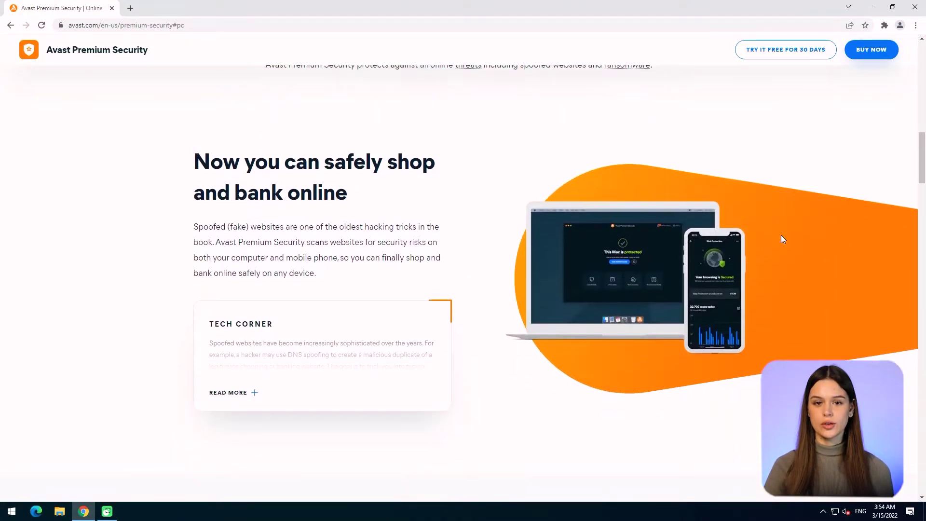
scroll(783, 236, "down", 8)
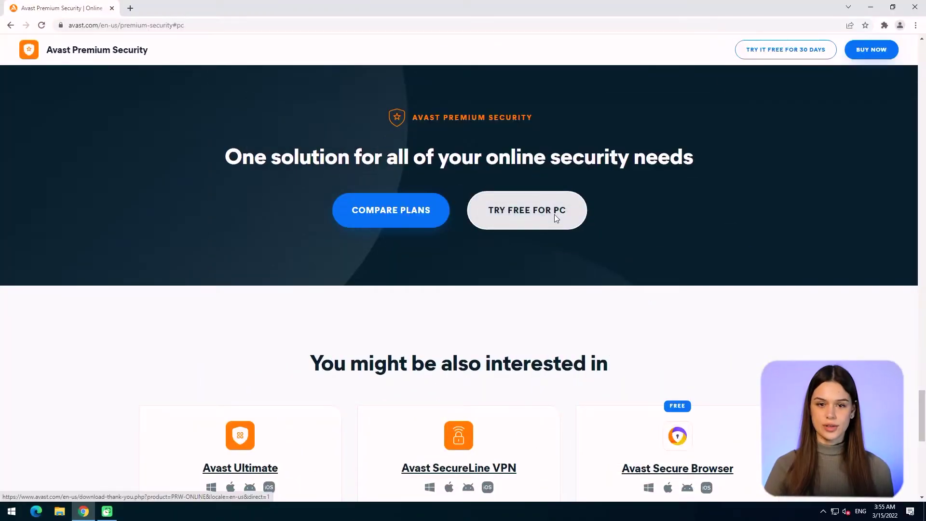
left_click(555, 217)
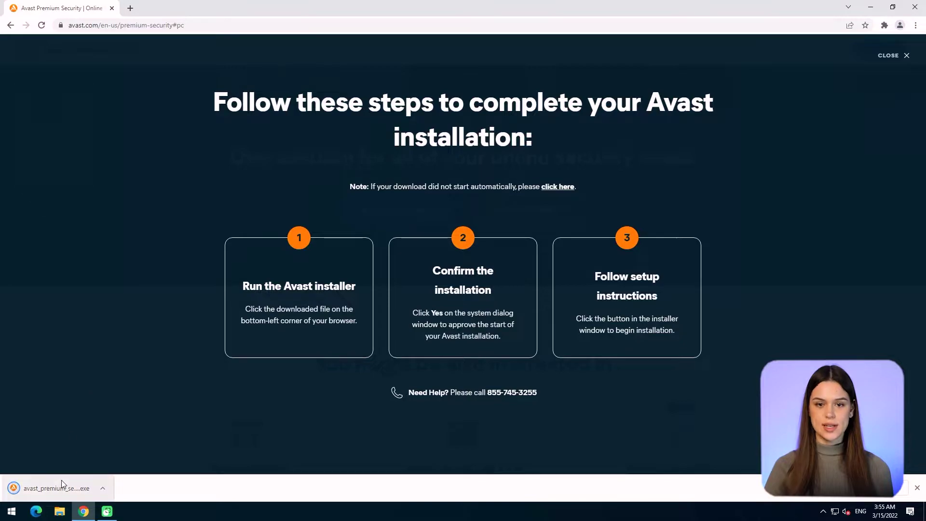
- Run the downloaded installer, check the language list, and open the custom installation options
left_click(62, 480)
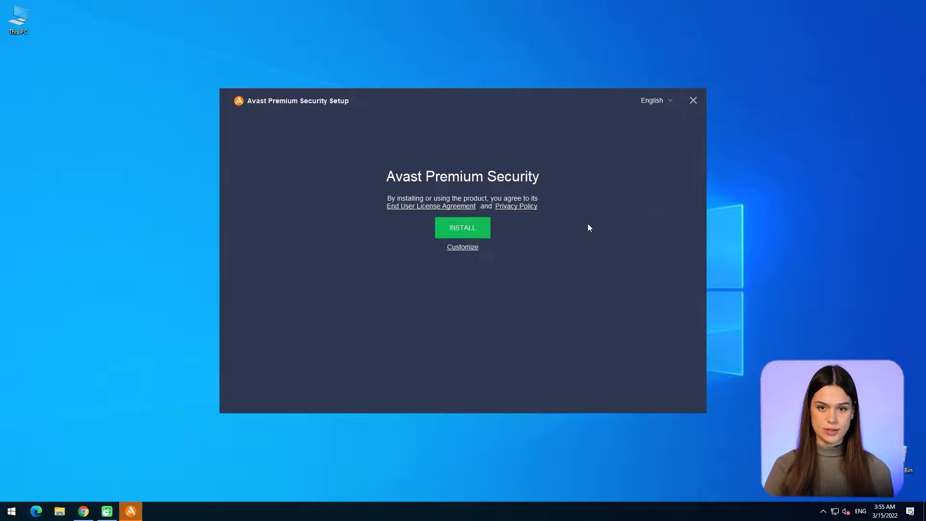
left_click(665, 101)
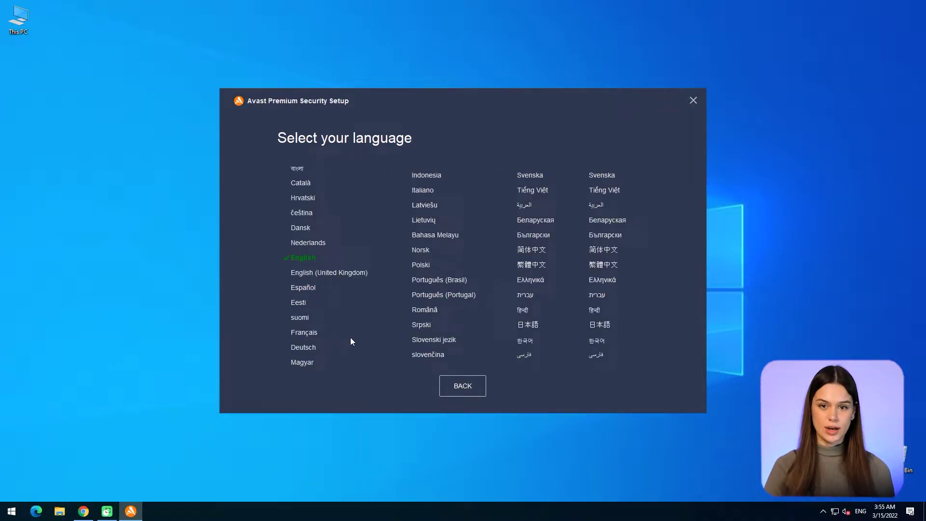
left_click(480, 394)
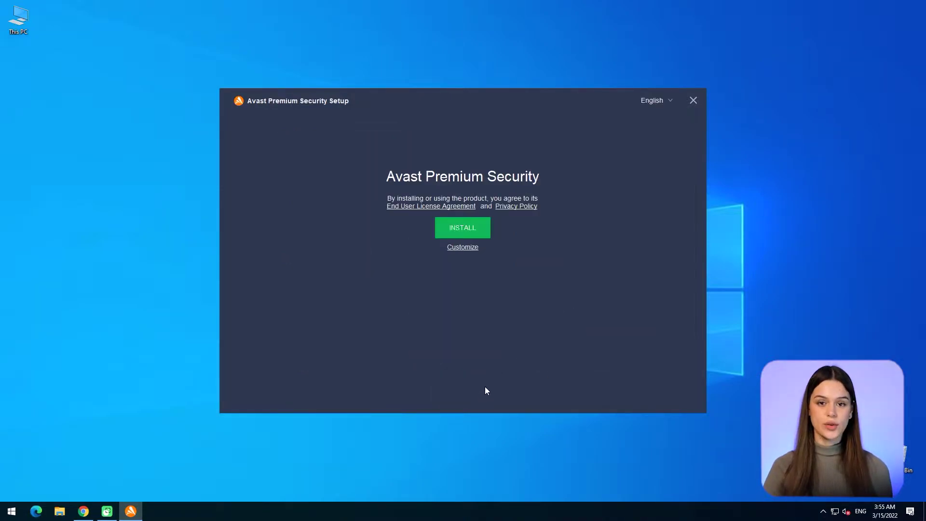
left_click(470, 248)
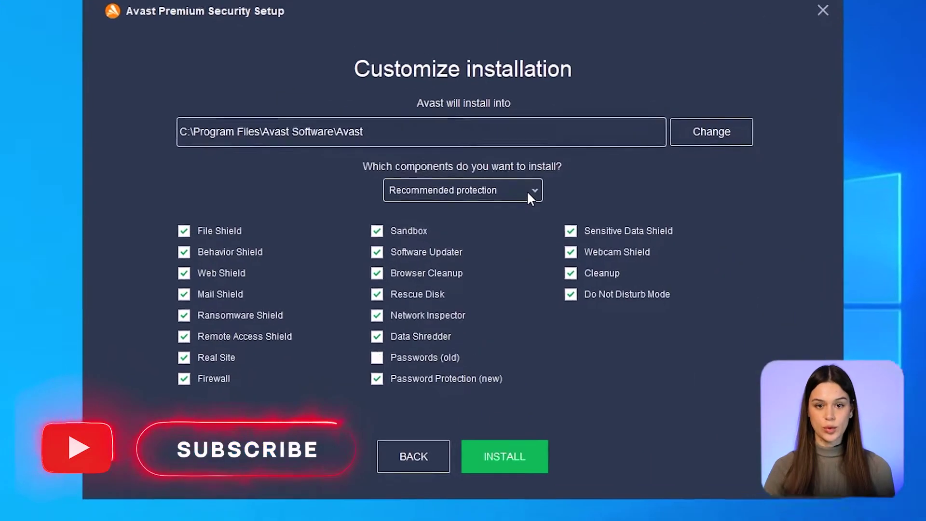
- Try the Minimal and Custom presets, toggling Behavior Shield, Software Updater and Sensitive Data Shield
left_click(540, 183)
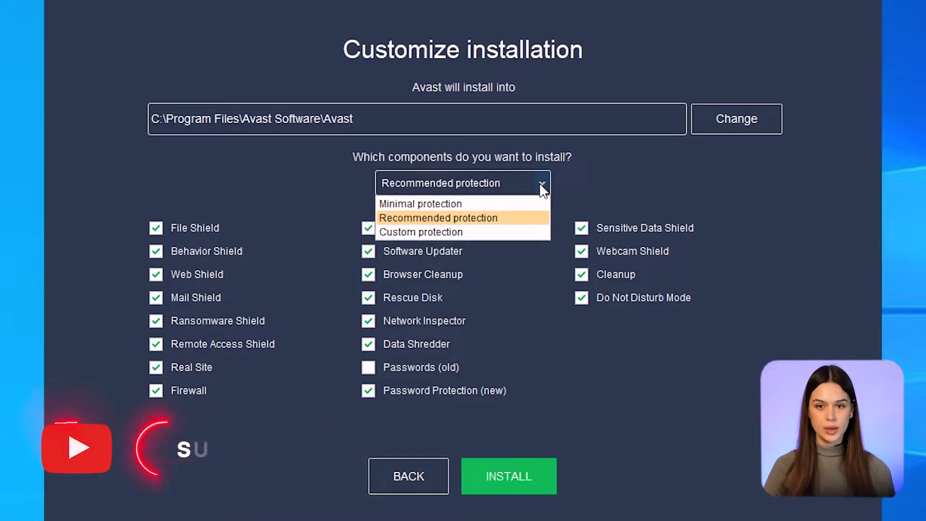
left_click(509, 203)
left_click(155, 250)
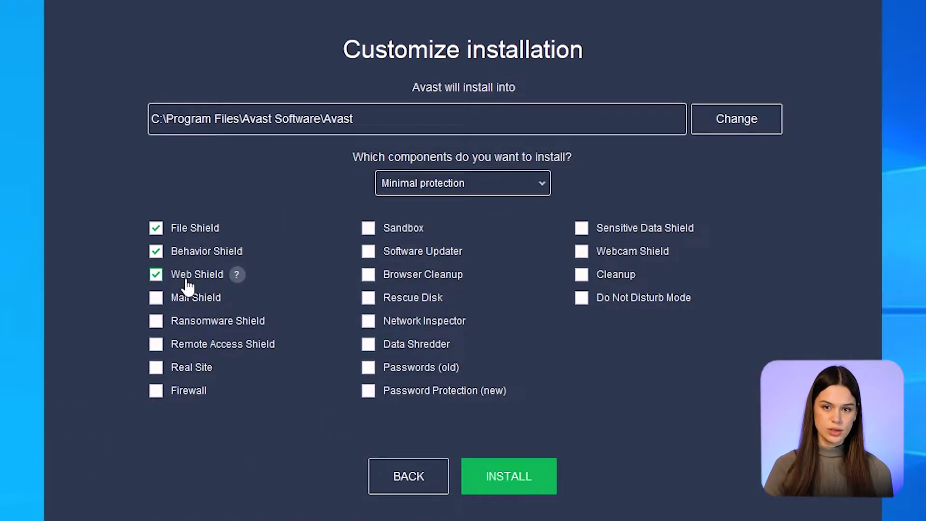
left_click(544, 183)
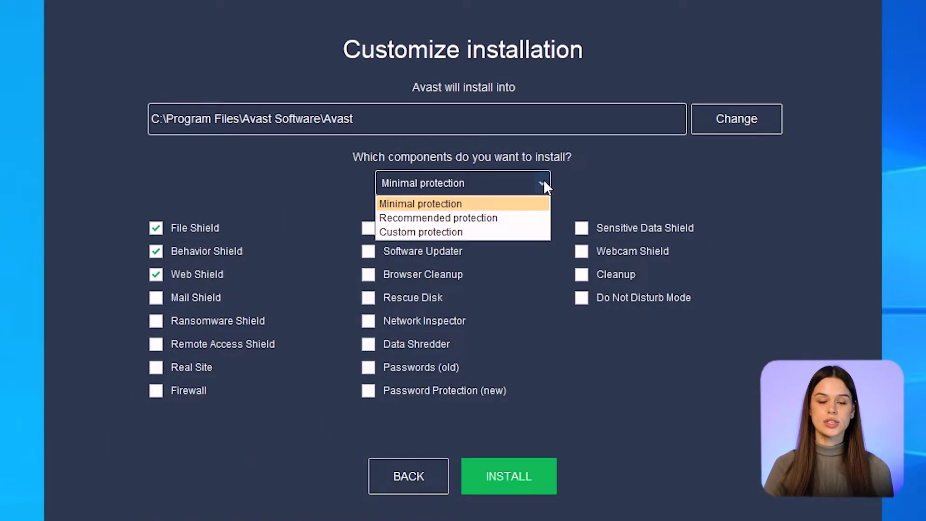
left_click(500, 234)
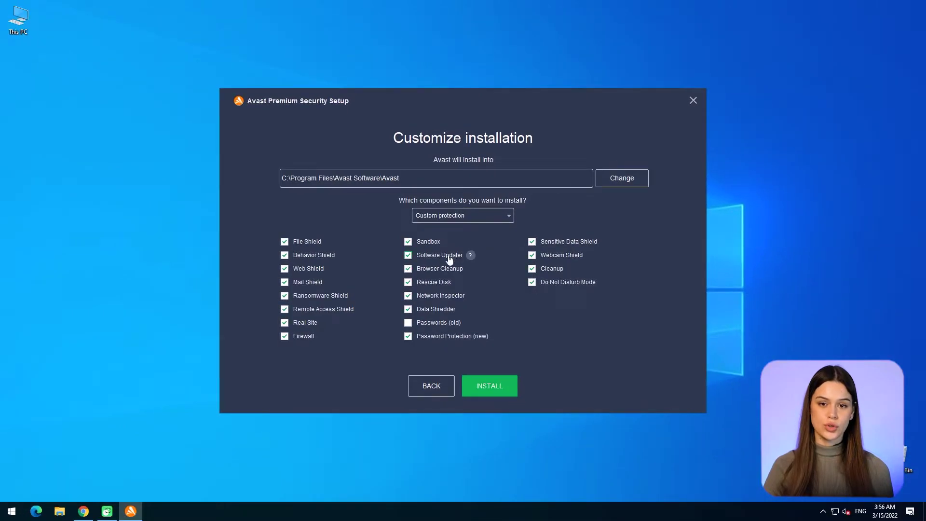
left_click(449, 258)
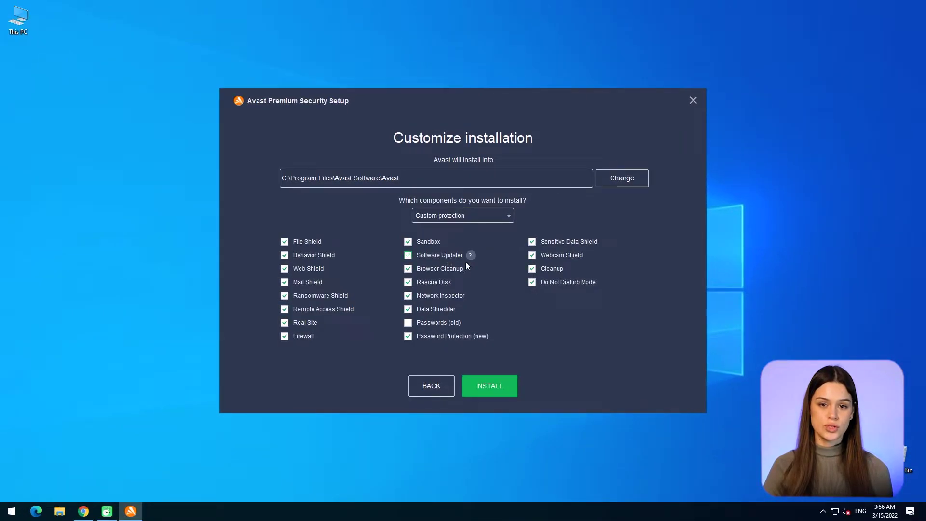
left_click(536, 258)
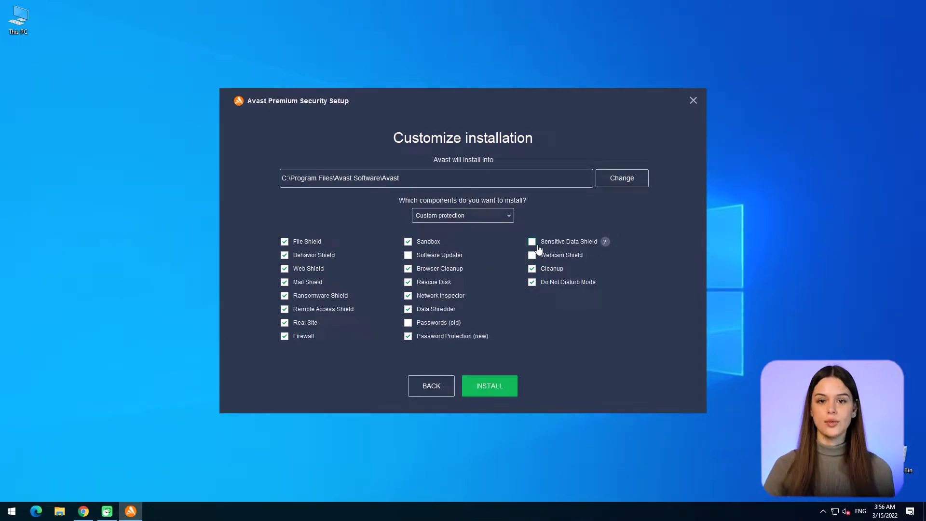
- Switch back to Recommended protection and start the installation
left_click(442, 216)
left_click(424, 242)
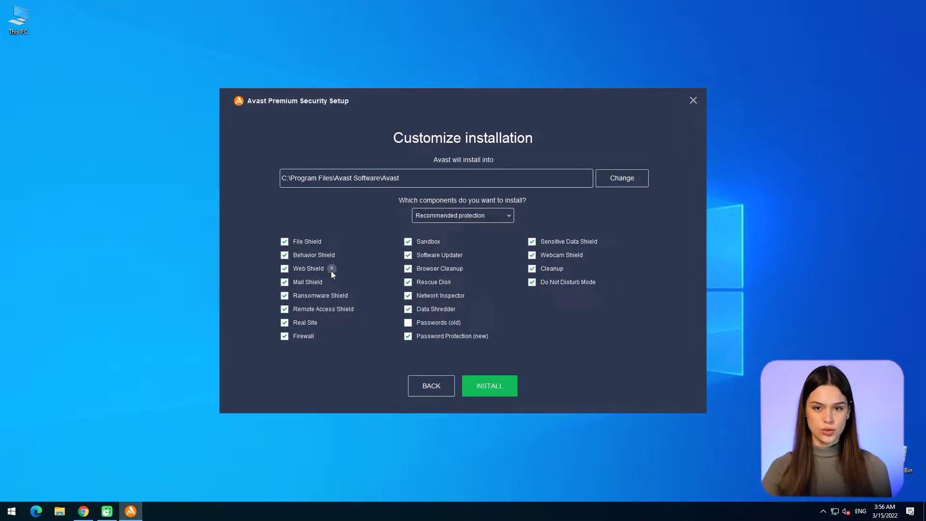
mouse_move(331, 274)
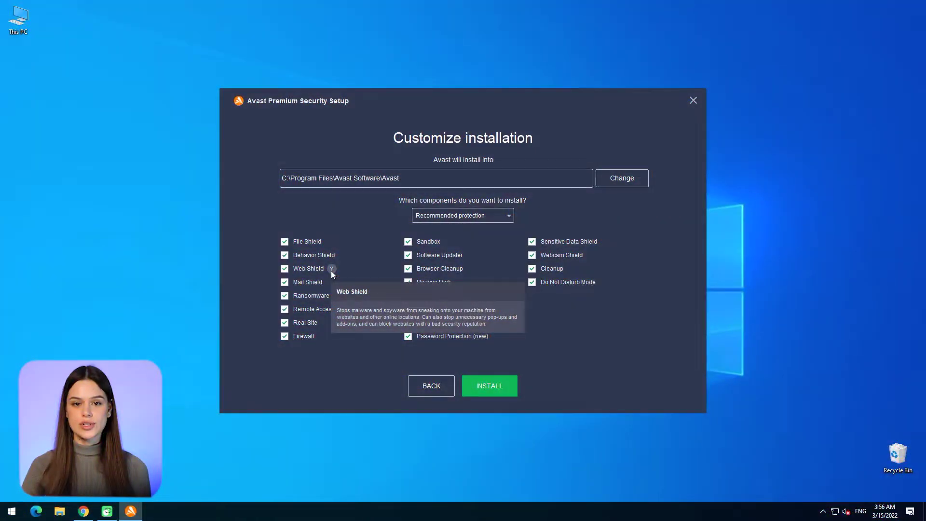
left_click(498, 390)
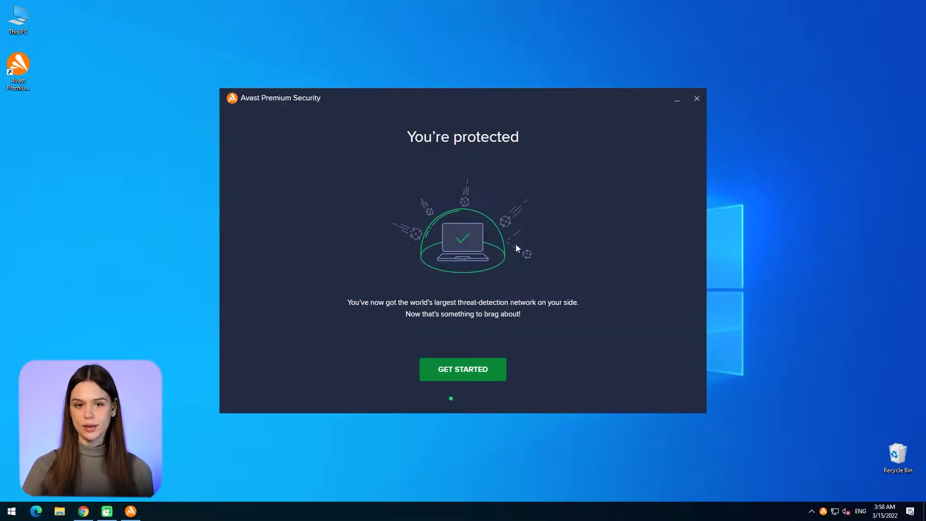
- Finish onboarding and open the main Avast window from the tray icon's menu
left_click(491, 371)
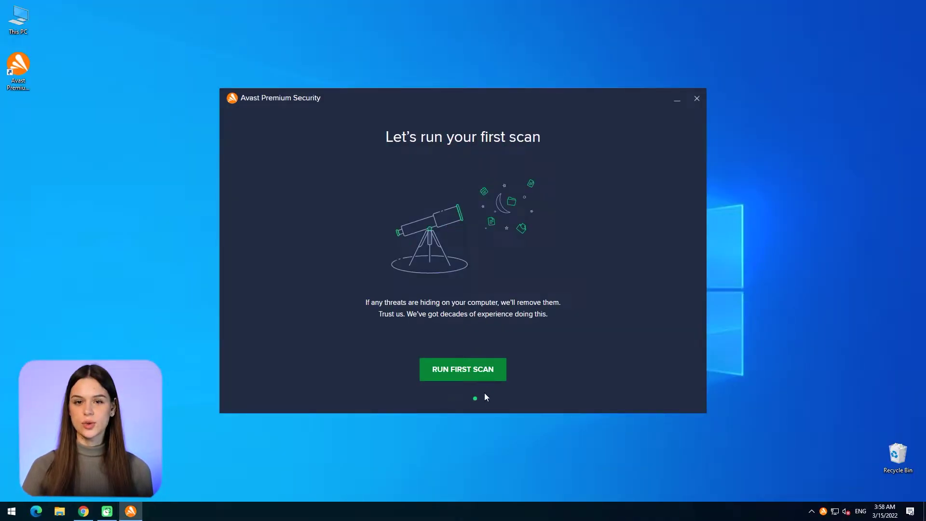
left_click(697, 99)
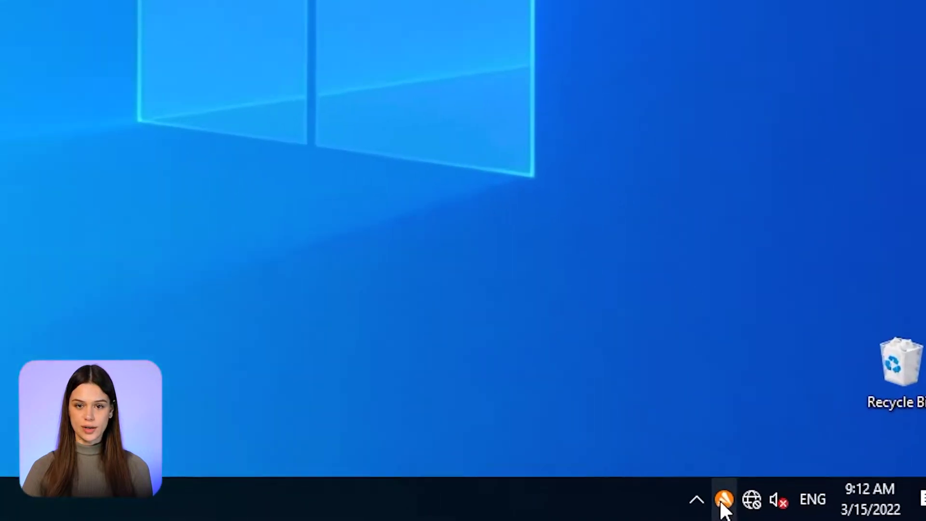
mouse_move(722, 504)
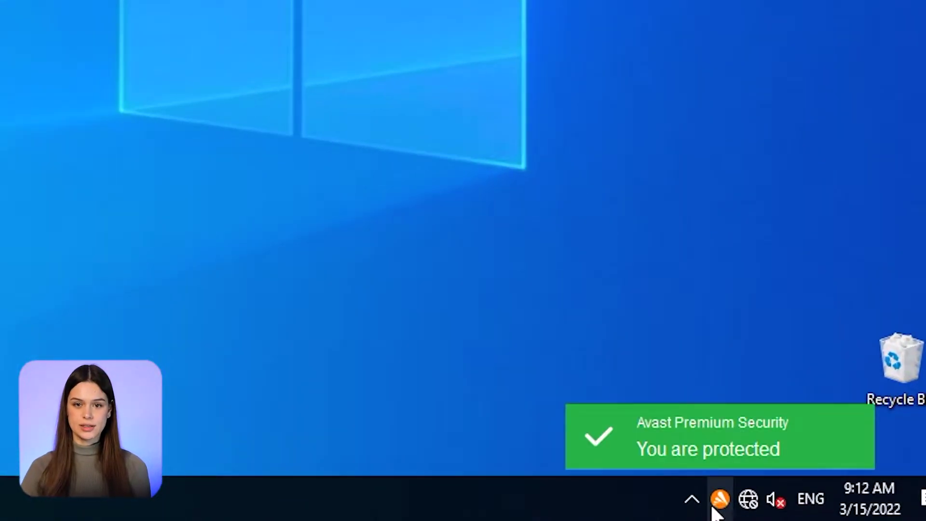
right_click(714, 507)
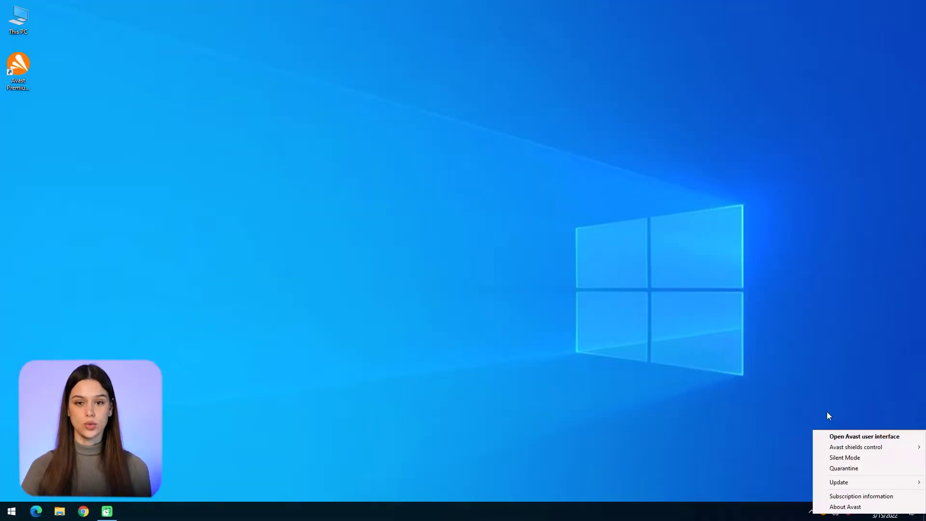
left_click(730, 317)
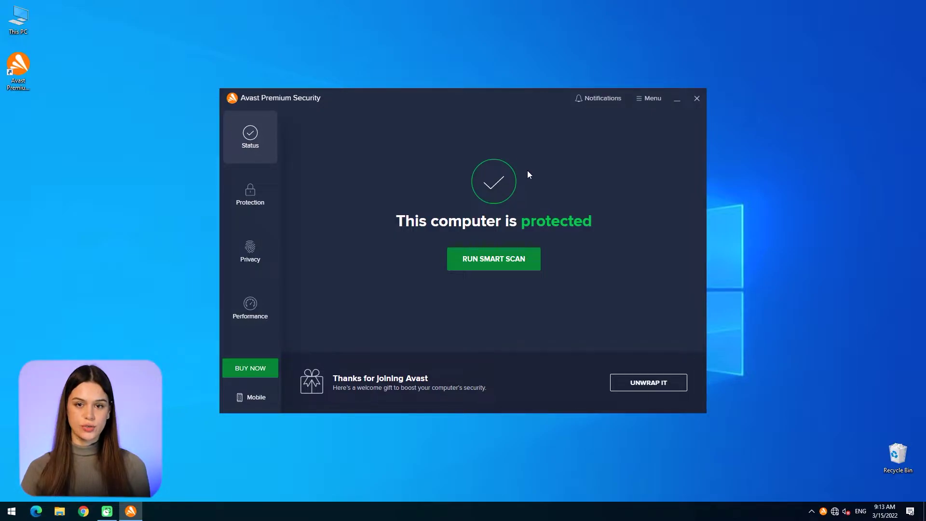
left_click(585, 101)
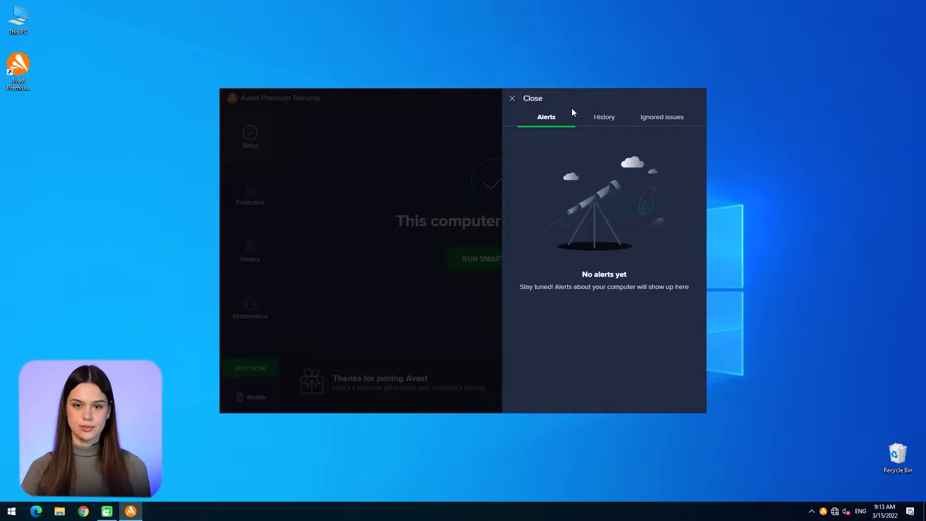
left_click(600, 120)
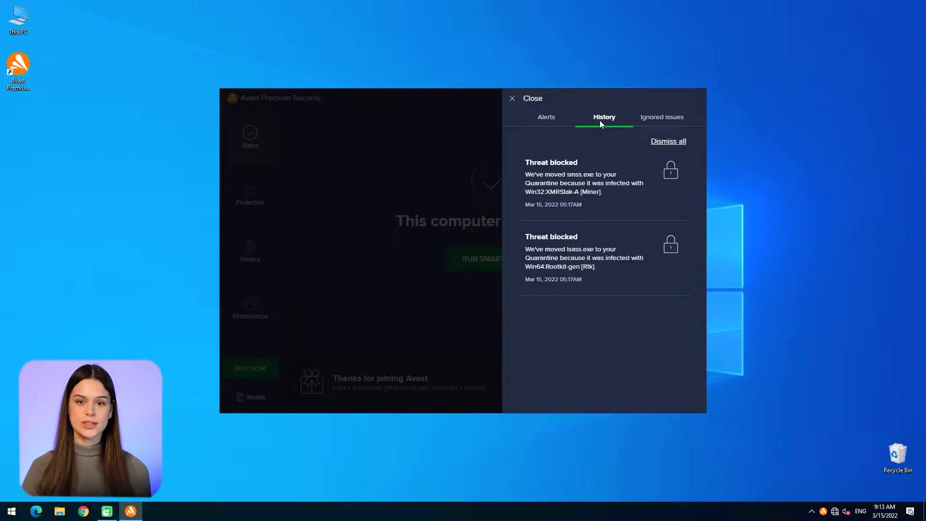
left_click(665, 125)
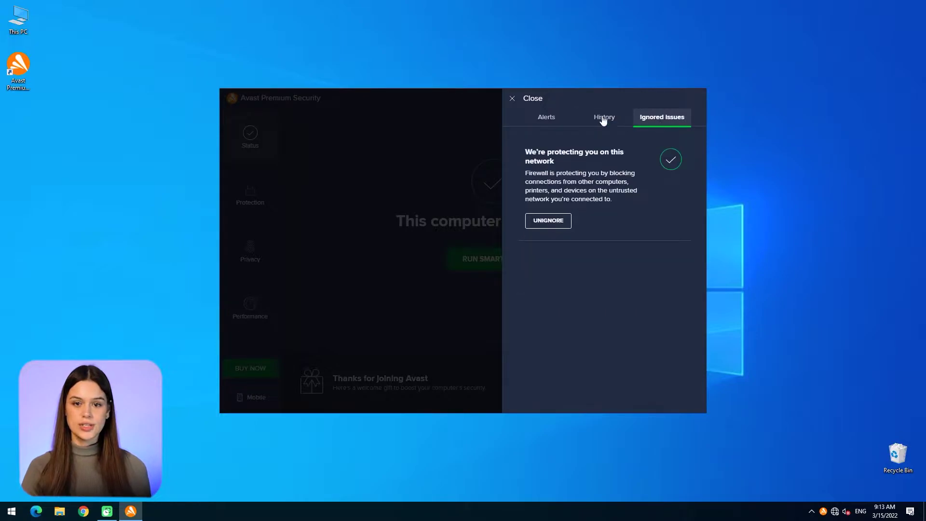
left_click(512, 99)
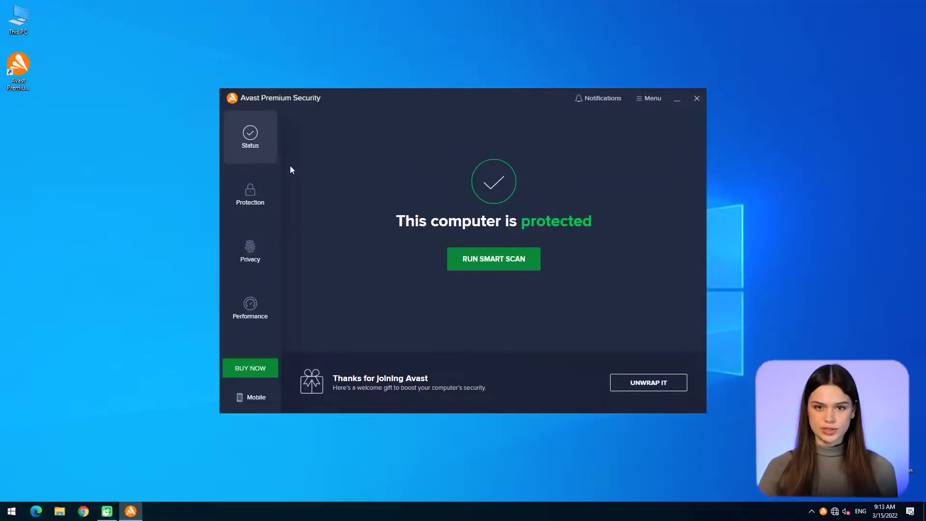
left_click(268, 194)
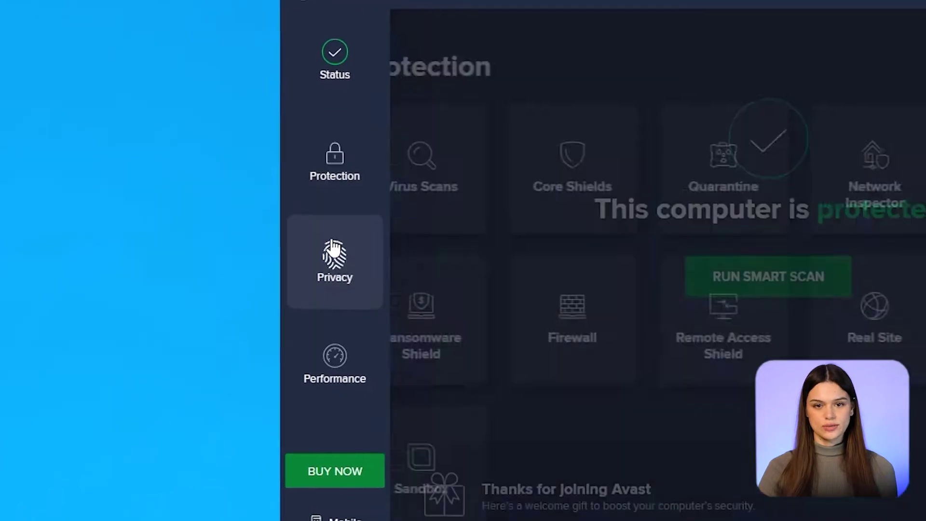
left_click(329, 275)
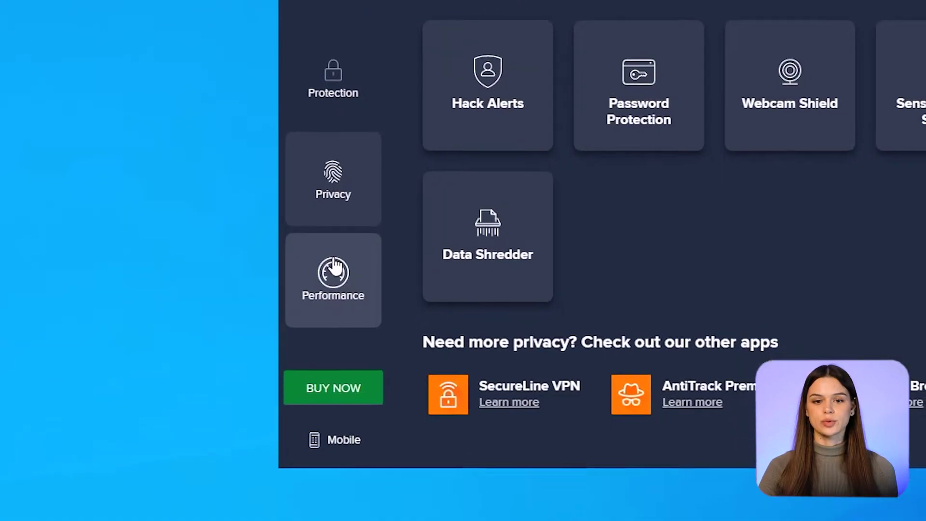
left_click(329, 374)
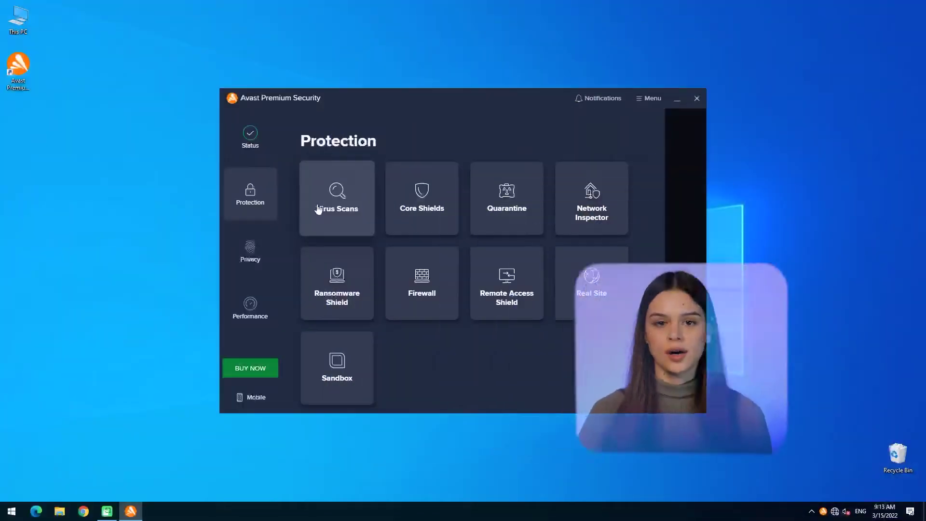
left_click(318, 209)
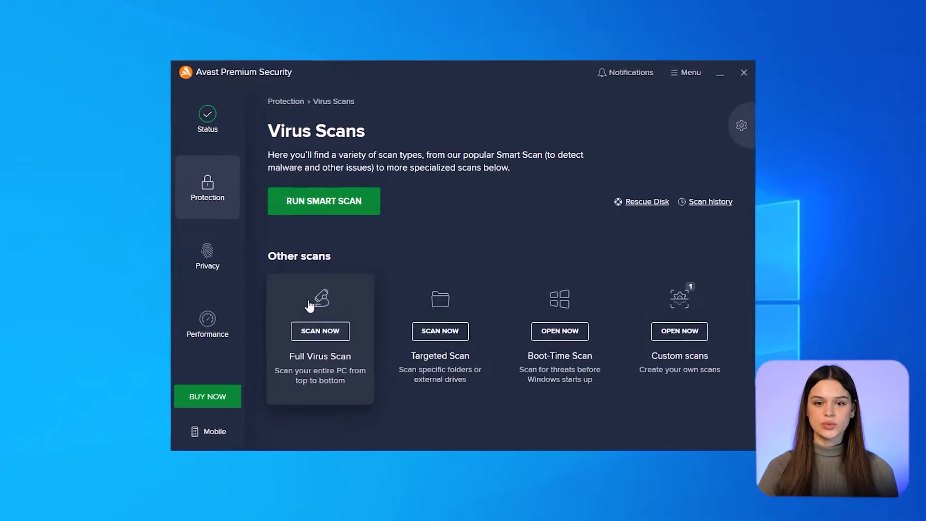
left_click(175, 193)
left_click(403, 192)
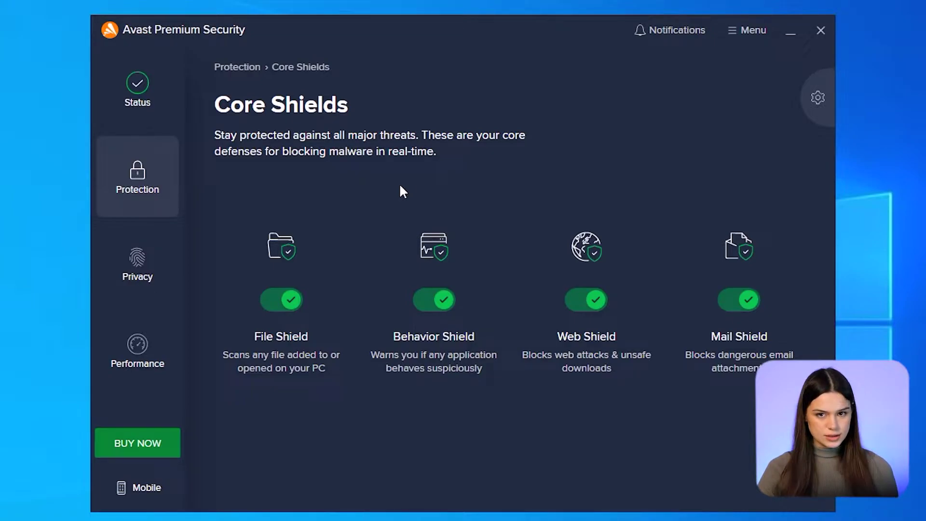
left_click(441, 300)
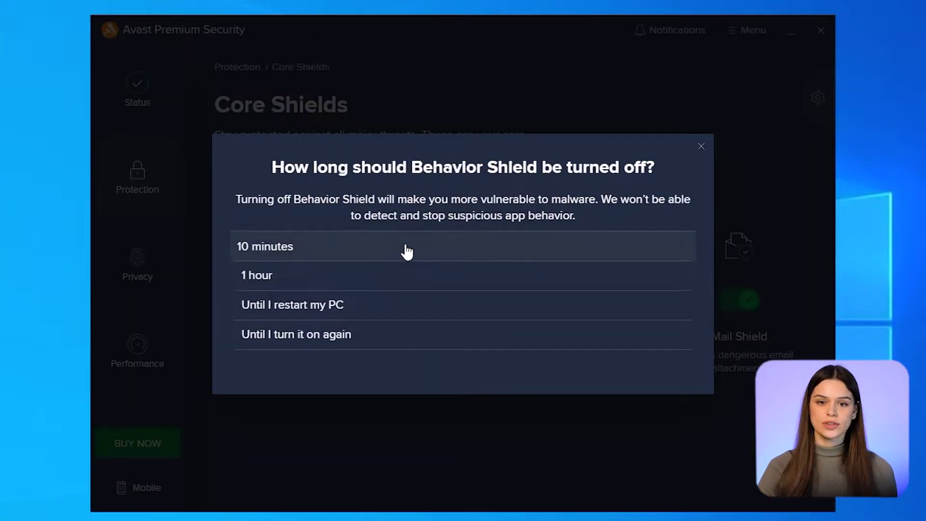
left_click(407, 252)
left_click(426, 298)
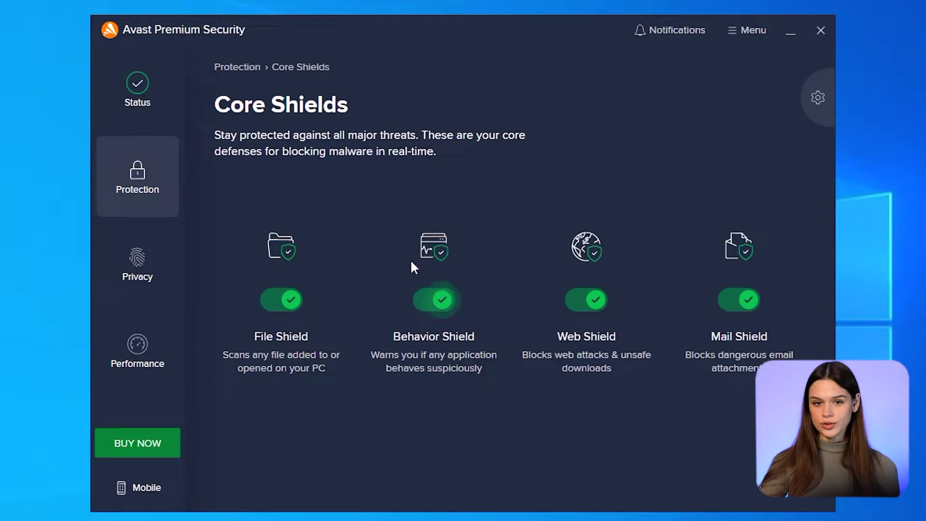
left_click(151, 102)
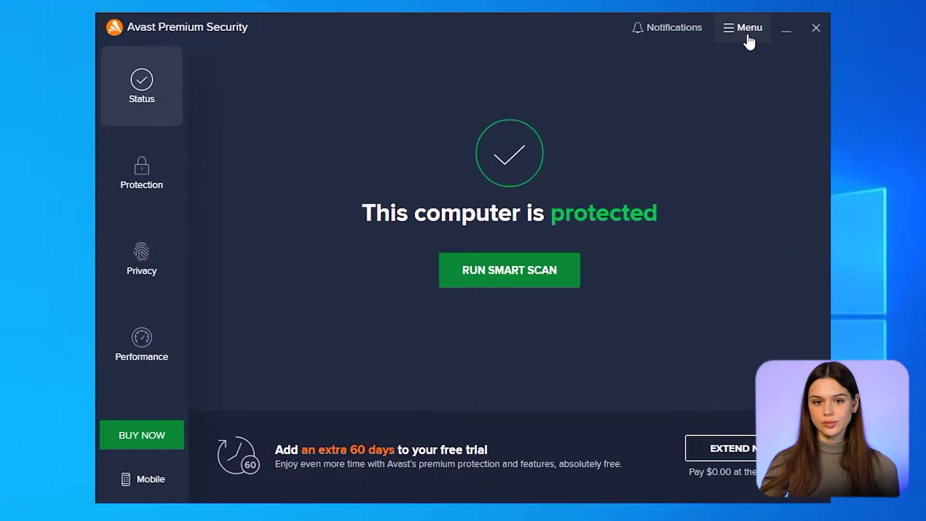
- Open the main menu panel and browse its settings, help and product entries
left_click(747, 32)
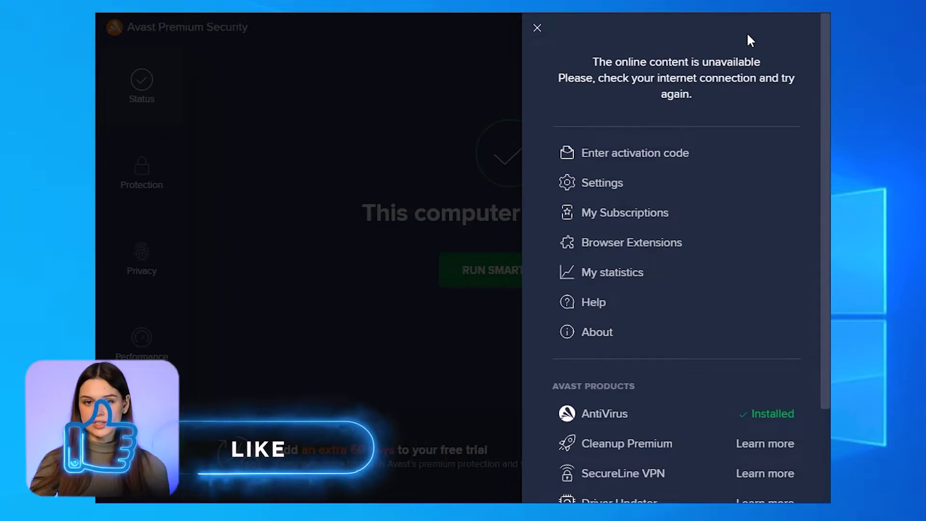
scroll(729, 72, "down", 2)
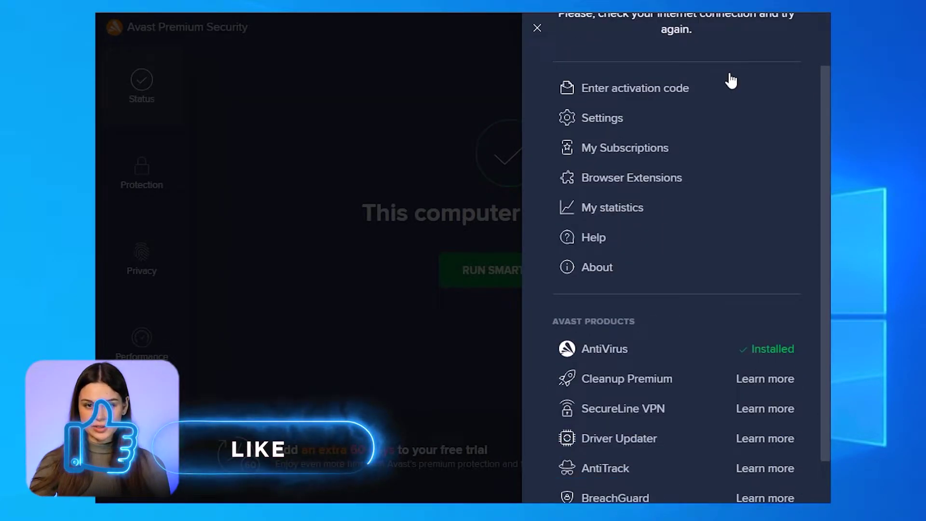
scroll(731, 82, "down", 1)
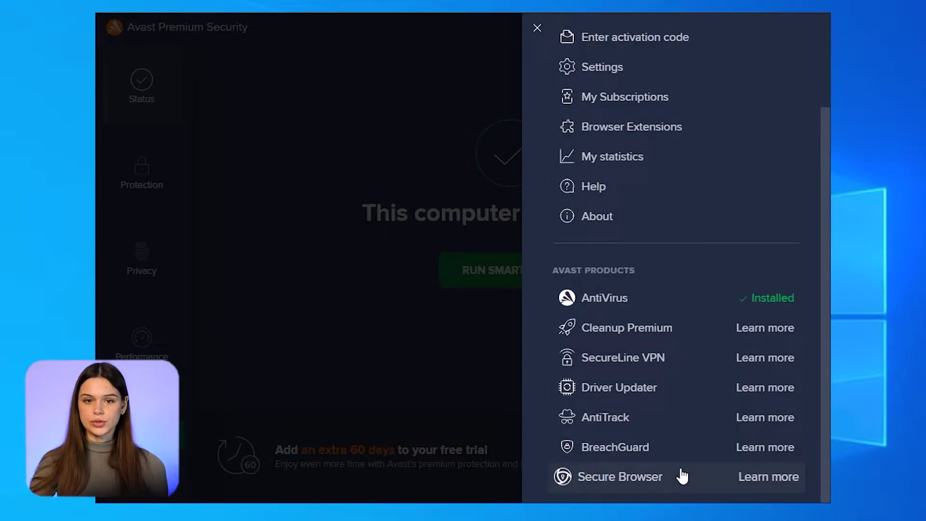
scroll(683, 476, "up", 3)
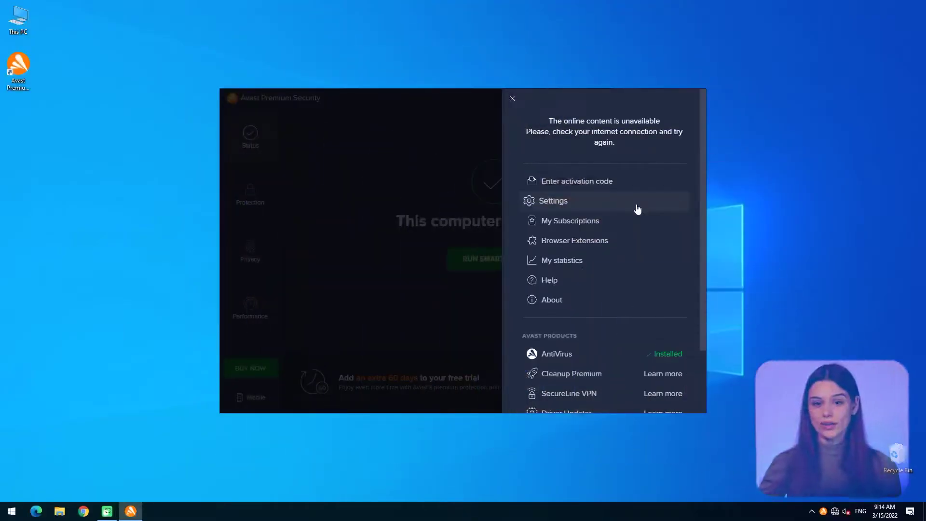
- In Settings, review the interface languages, then the Update, Exceptions and Password settings
left_click(638, 209)
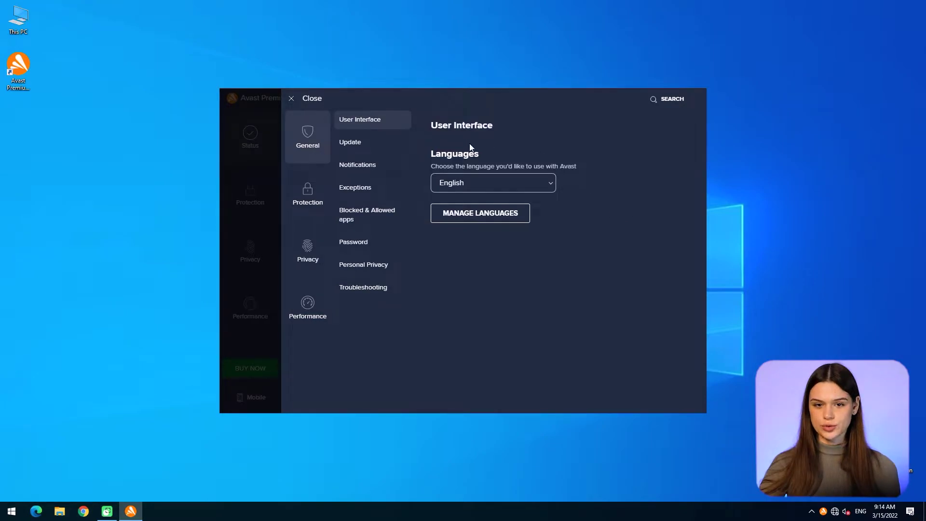
left_click(459, 182)
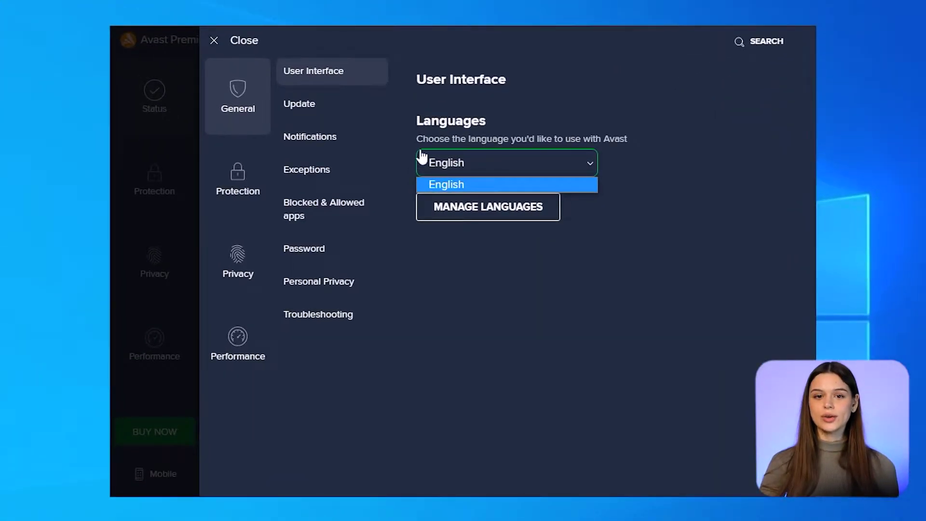
left_click(359, 107)
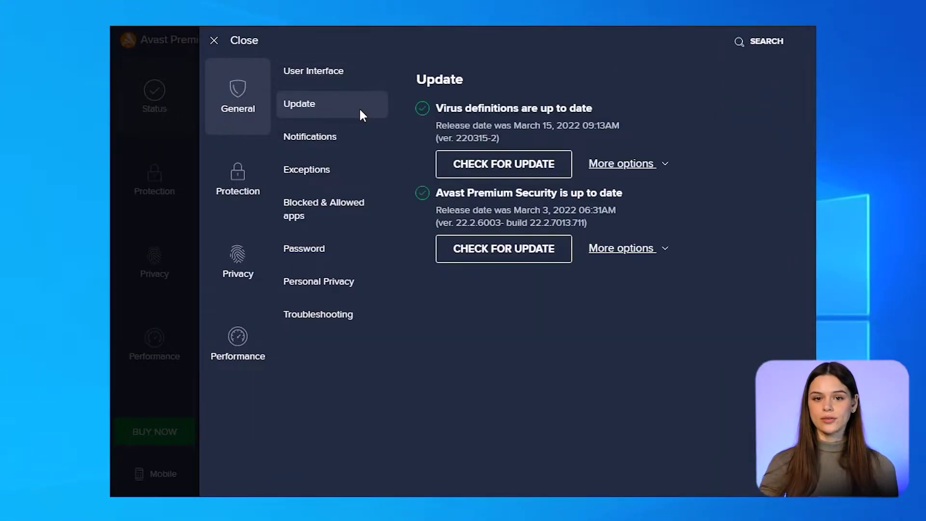
left_click(348, 158)
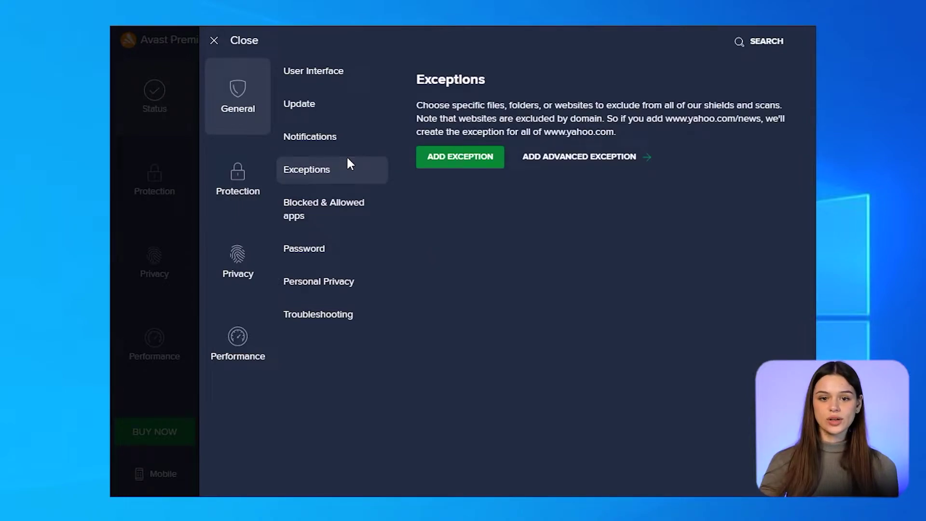
left_click(328, 255)
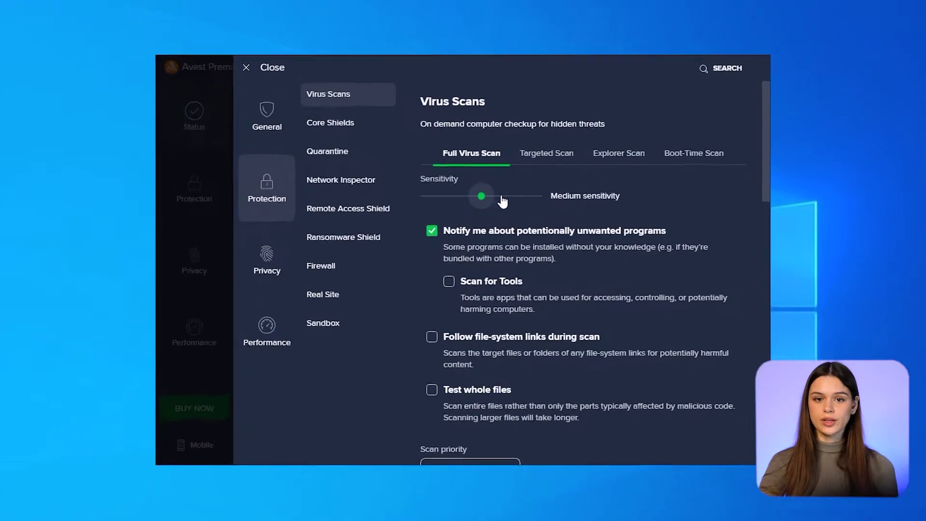
- Set Full Virus Scan sensitivity to High, then view the Network Inspector and Remote Access Shield settings
mouse_move(477, 202)
left_mouse_down()
mouse_move(521, 204)
mouse_move(486, 199)
left_mouse_up()
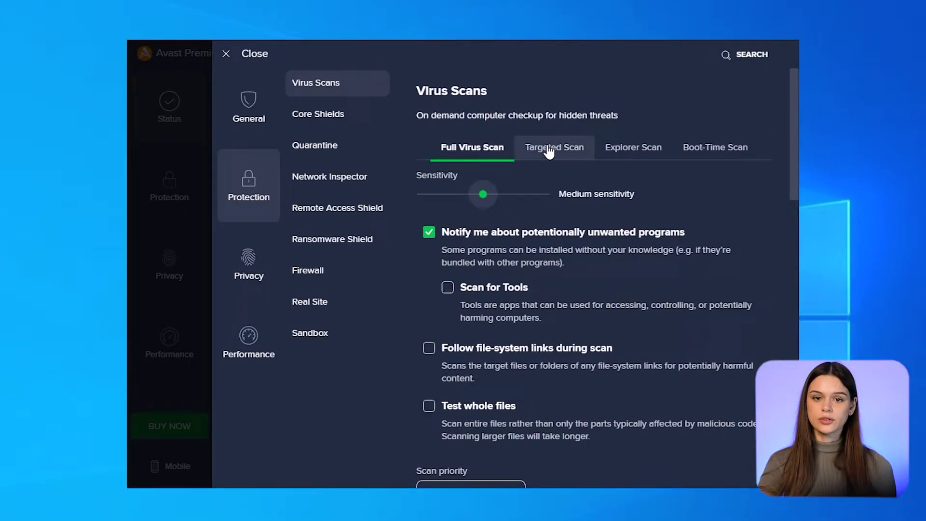
left_click(527, 148)
left_click(493, 149)
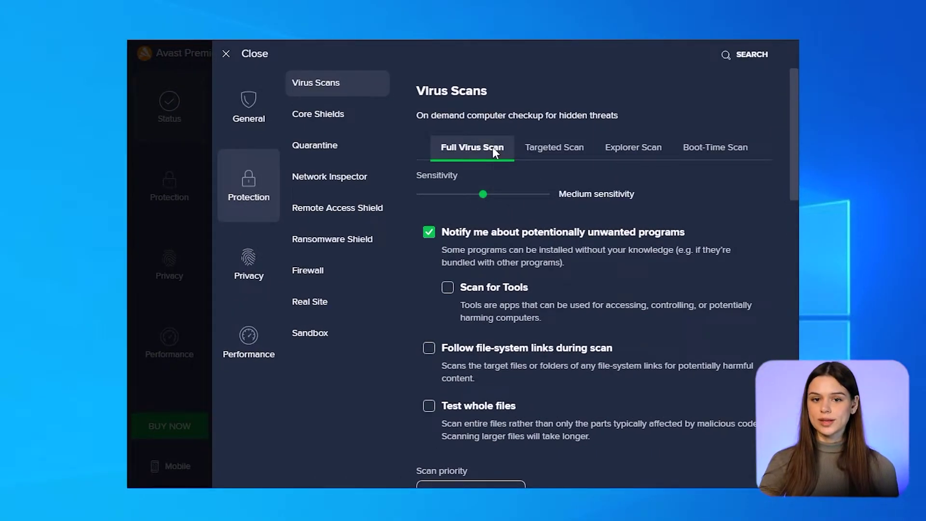
left_click(351, 179)
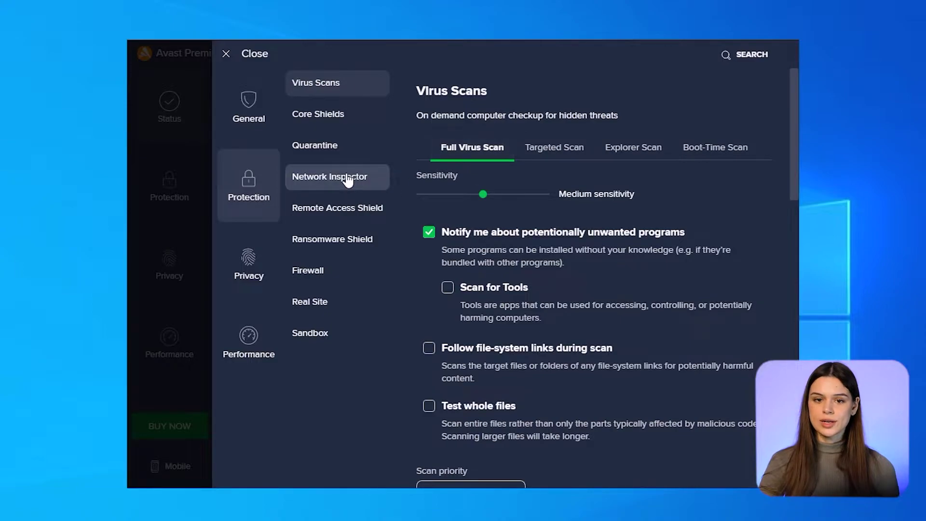
left_click(332, 211)
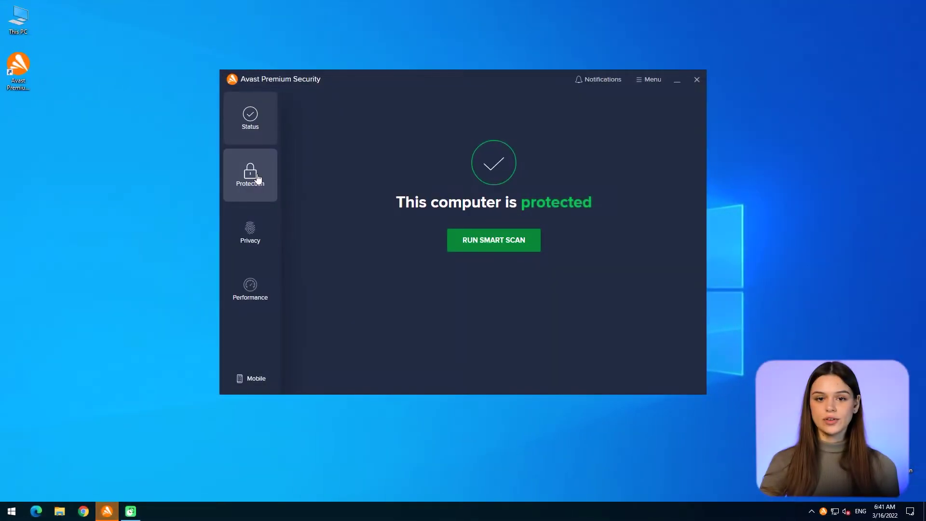
- Launch a Full Virus Scan from Protection > Virus Scans
left_click(257, 179)
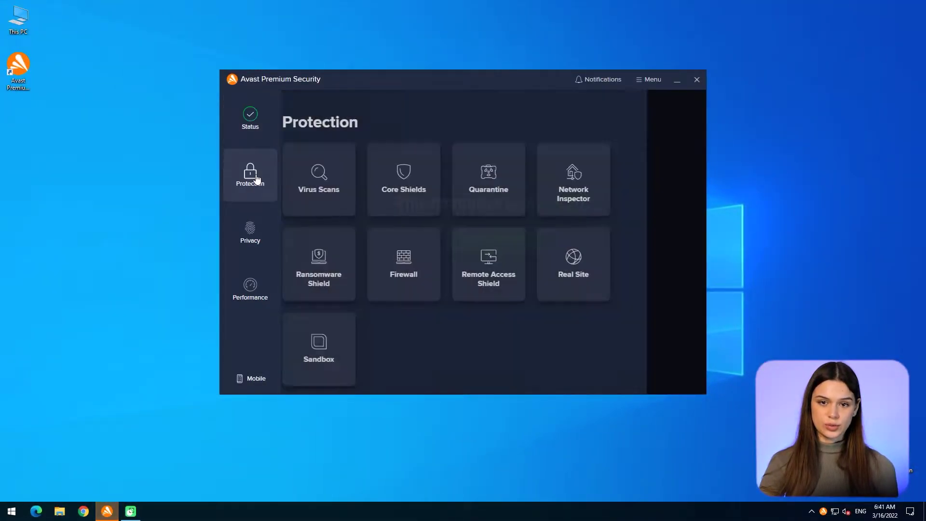
left_click(332, 189)
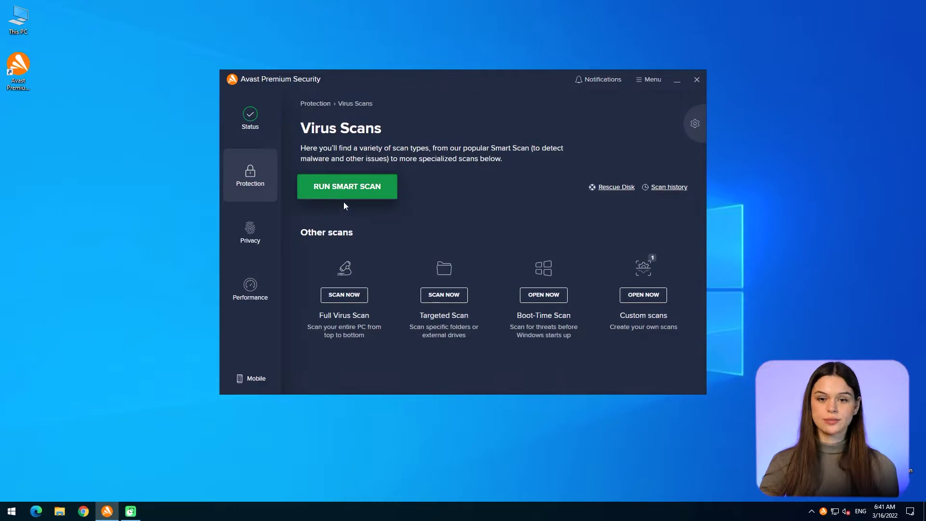
left_click(348, 296)
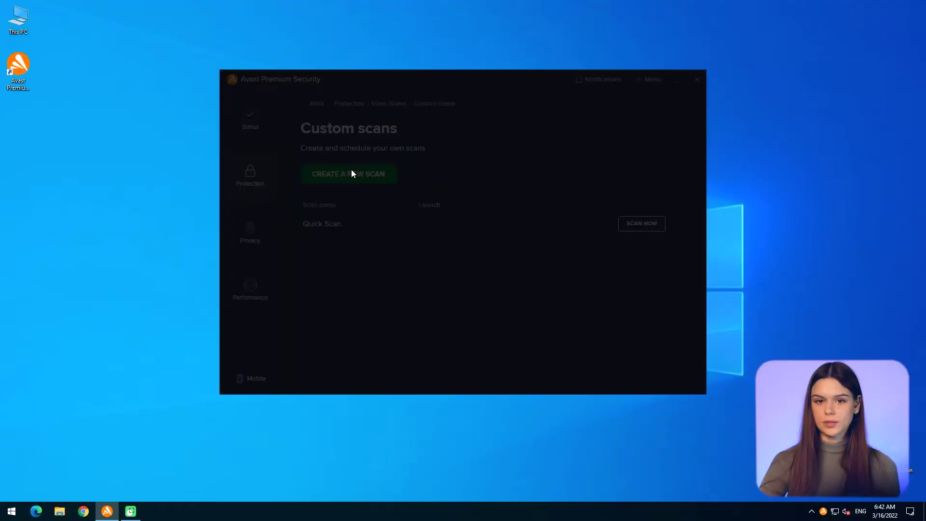
- Create a custom scan with High sensitivity and Test whole files turned on
left_click(351, 172)
scroll(352, 159, "down", 2)
left_click_drag(352, 145, 388, 148)
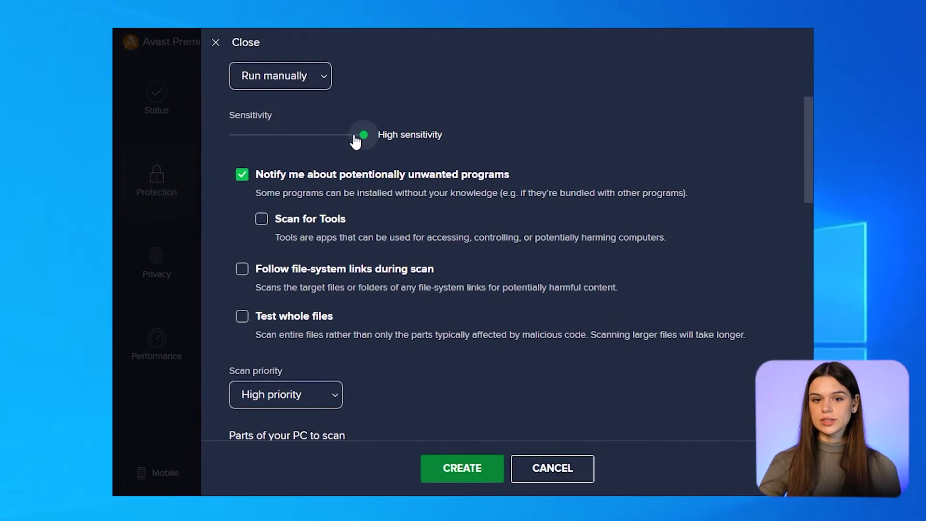
scroll(338, 193, "down", 2)
left_click(307, 246)
scroll(304, 244, "down", 6)
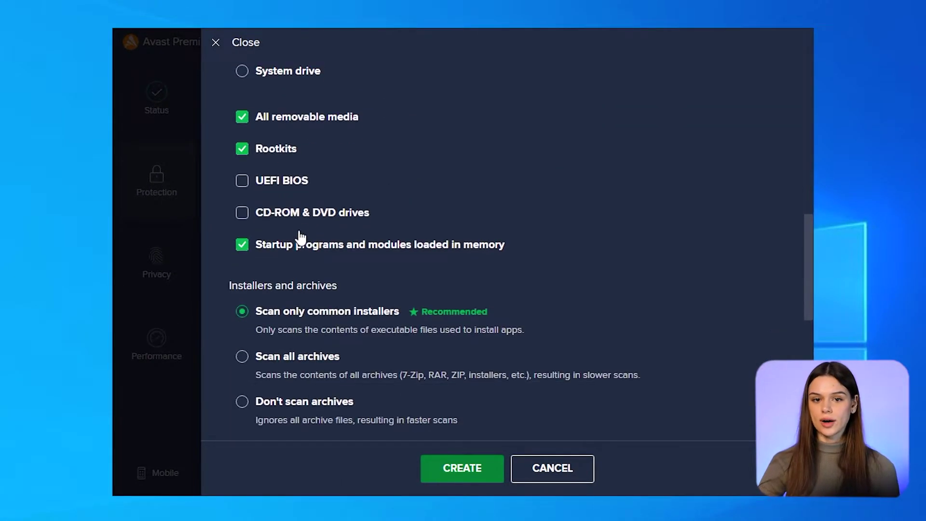
scroll(300, 243, "down", 8)
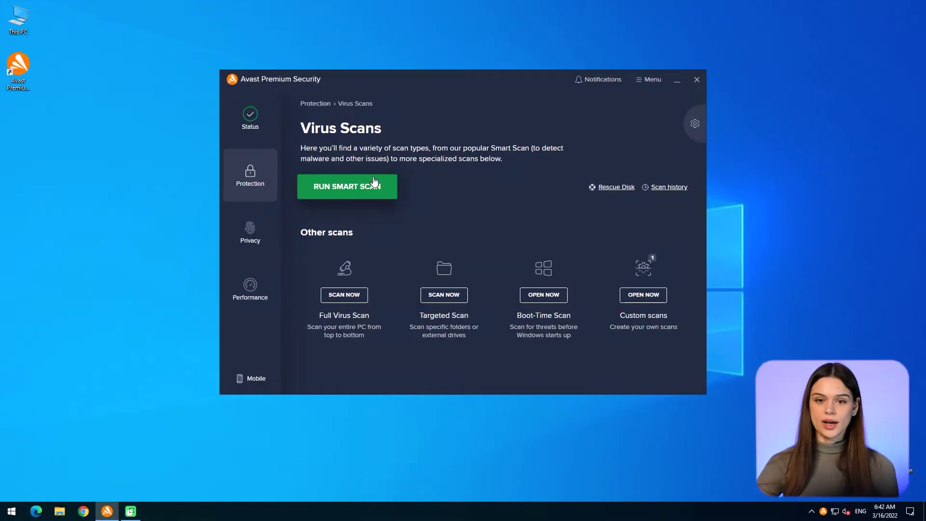
- Run a Smart Scan through its browser, malware and advanced-issues stages to the summary
left_click(372, 179)
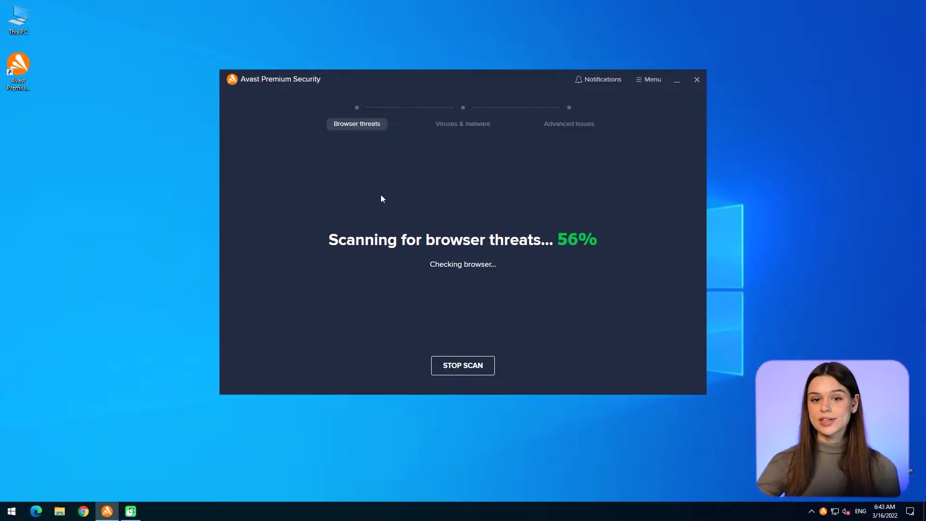
left_click(464, 365)
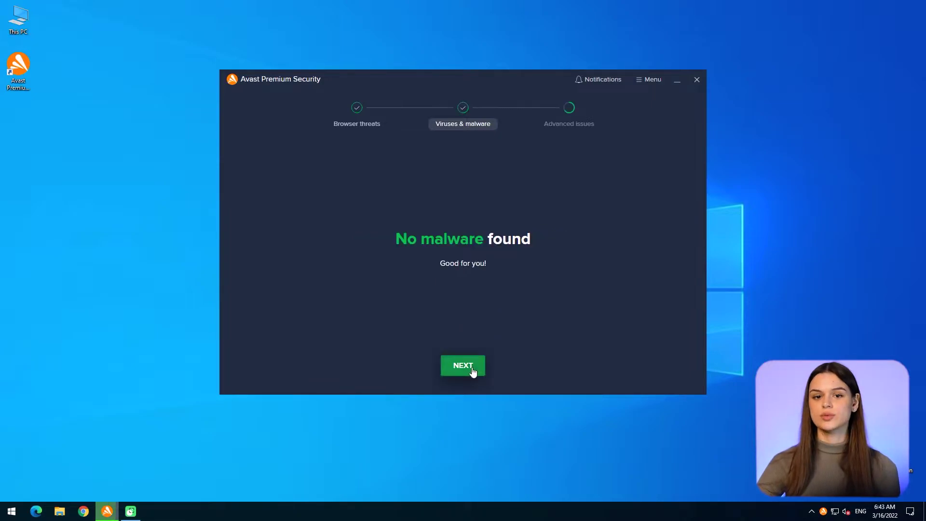
left_click(473, 370)
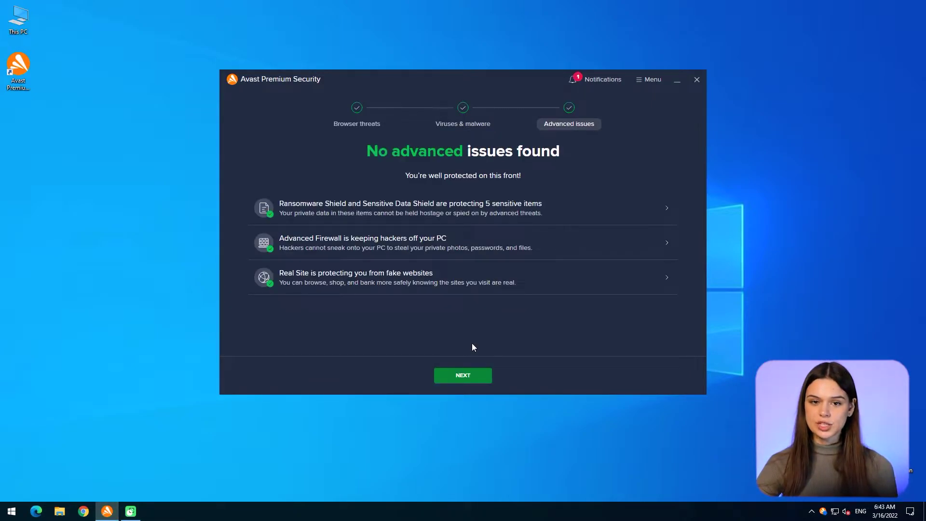
left_click(474, 375)
left_click(470, 372)
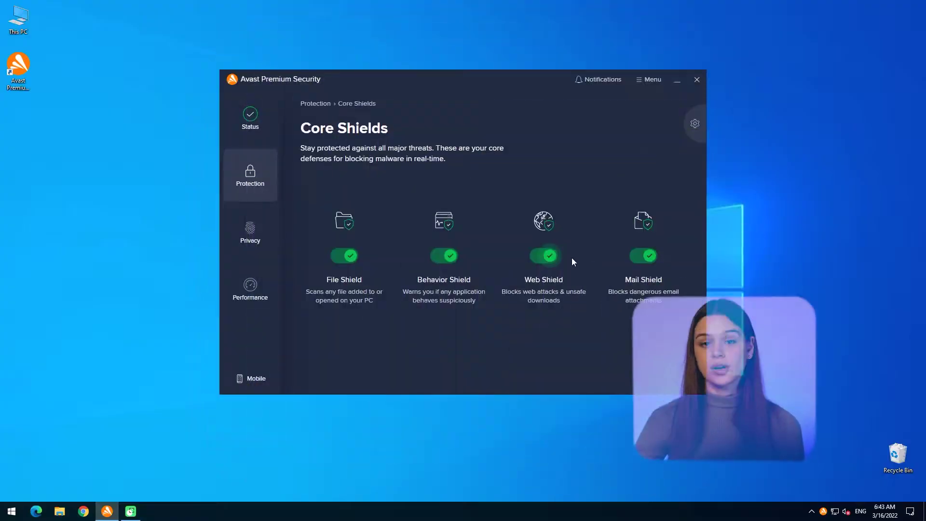
- Review the File, Behavior, Web and Mail Shield settings tabs, then close them
left_click(694, 124)
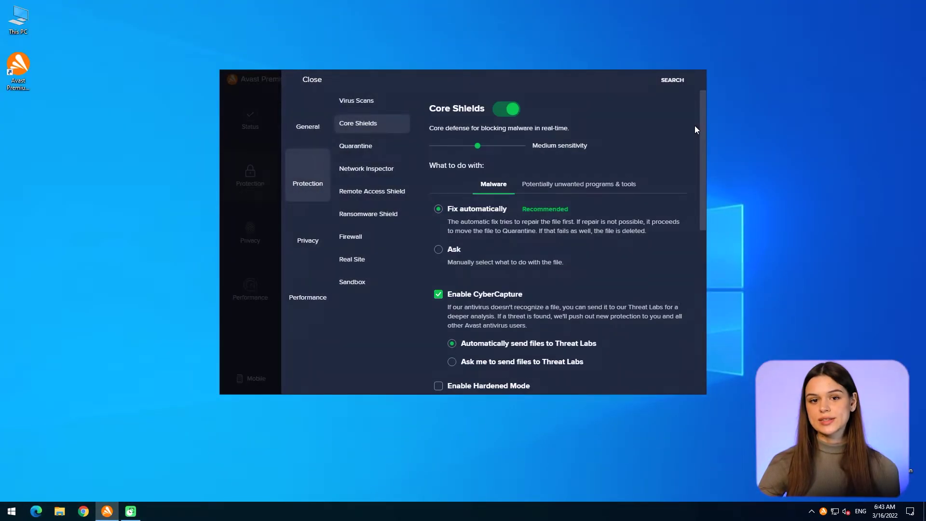
scroll(558, 170, "down", 3)
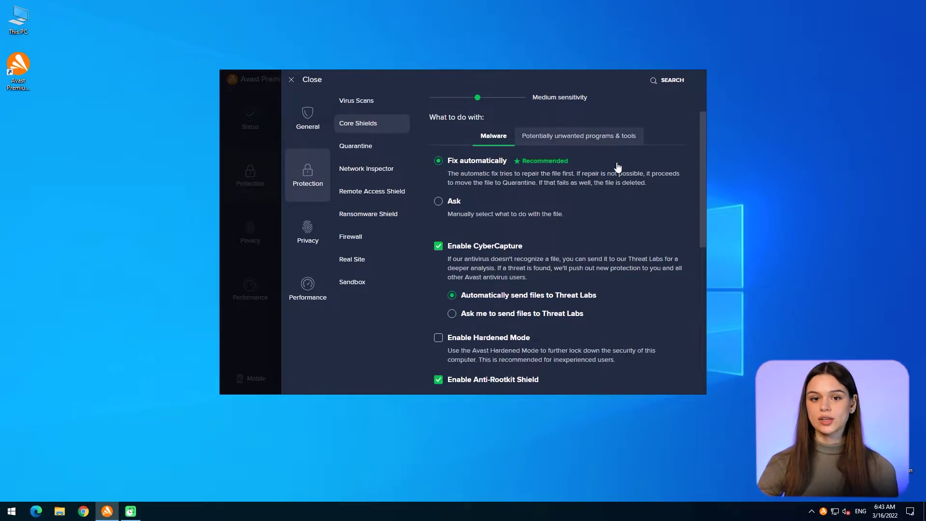
scroll(526, 220, "down", 5)
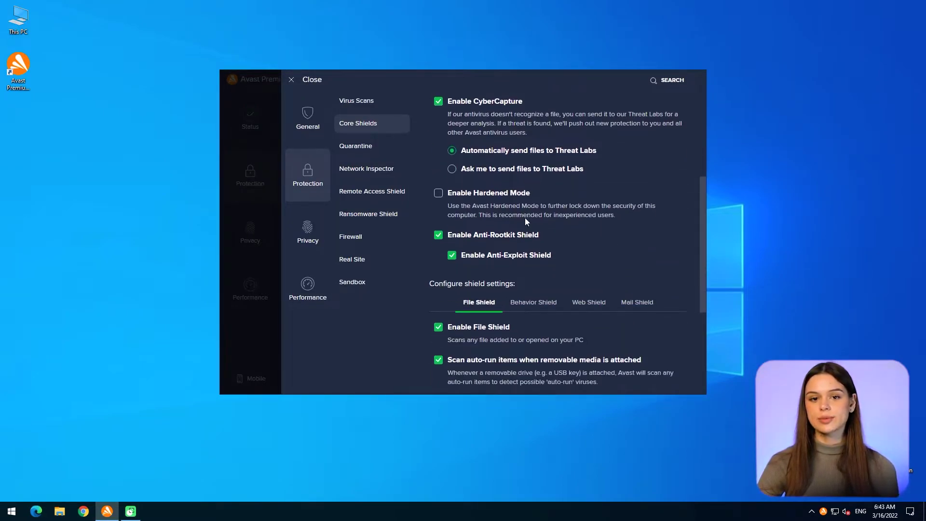
left_click(534, 212)
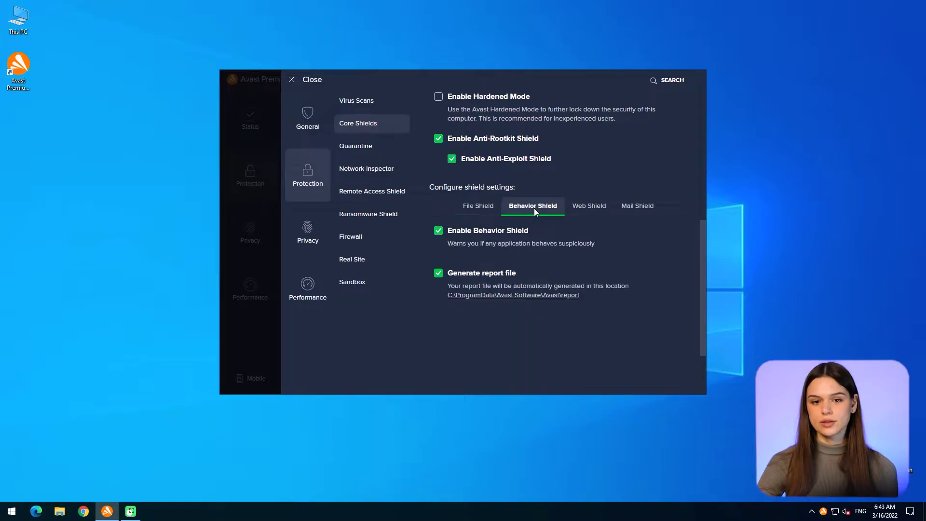
left_click(587, 209)
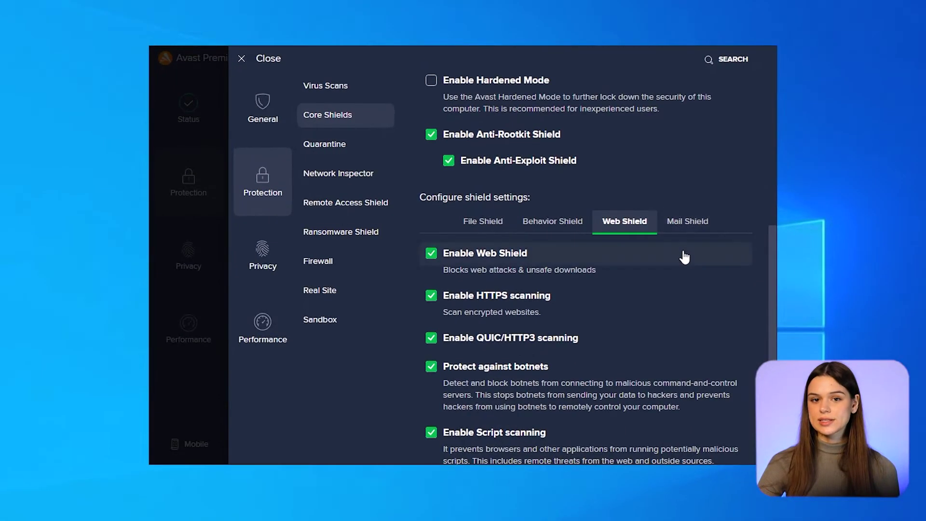
scroll(634, 234, "down", 1)
scroll(685, 258, "down", 1)
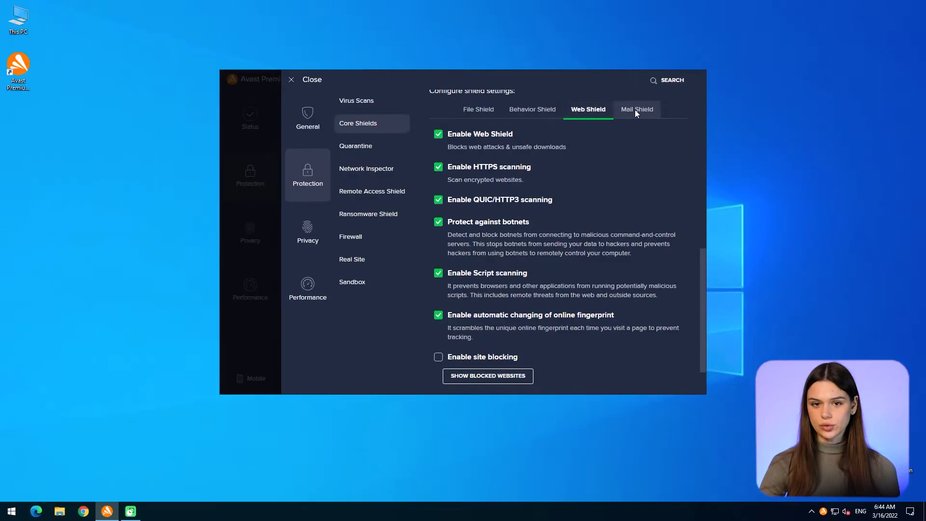
left_click(686, 97)
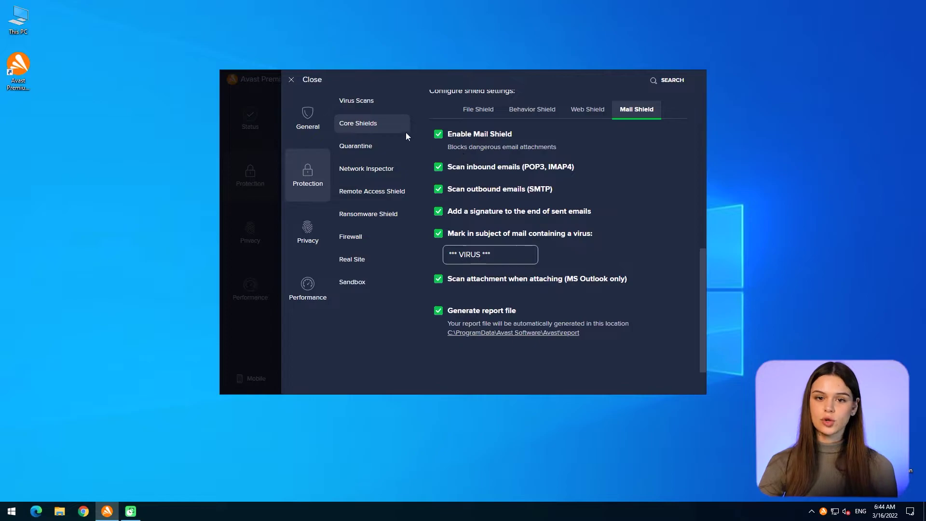
left_click(292, 81)
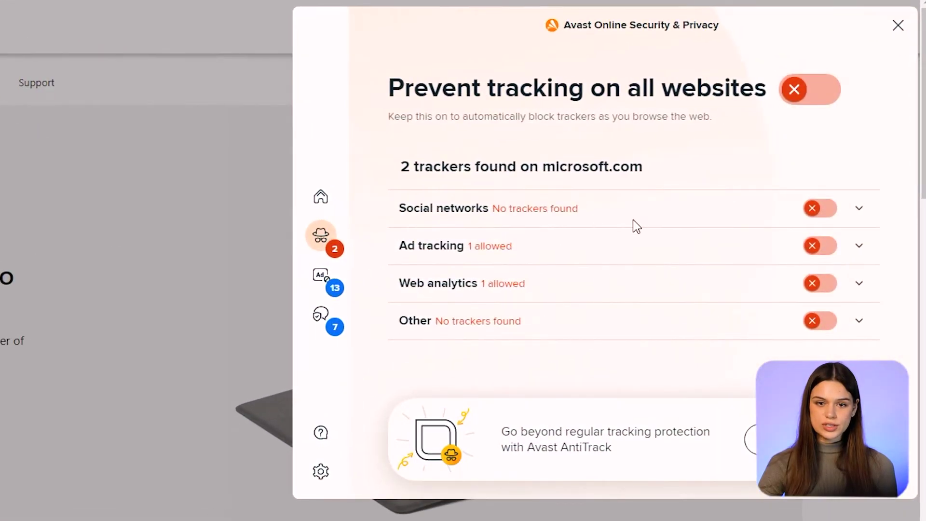
- Open the extension's Privacy Advisor and scroll through its seven privacy guides
left_click(320, 315)
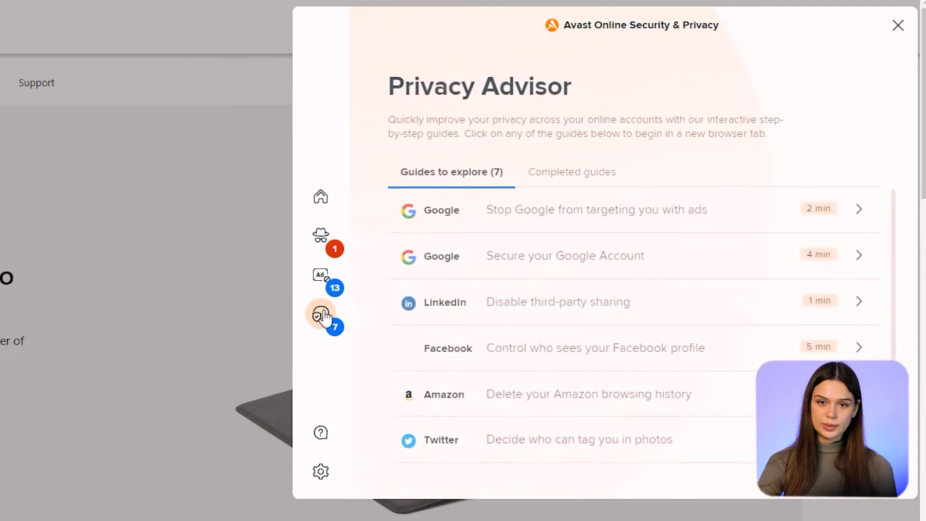
scroll(498, 223, "down", 1)
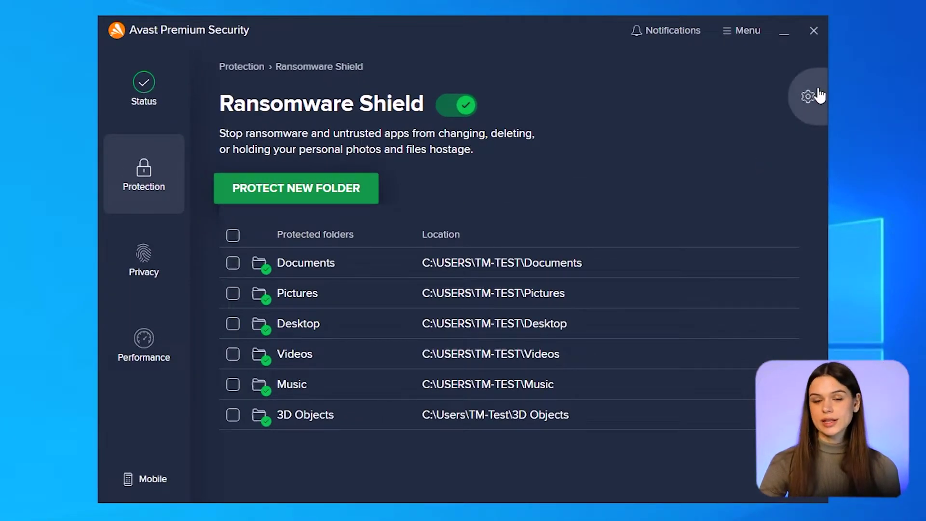
- In Ransomware Shield settings, try Strict Mode, then switch back to Smart Mode and review the options
left_click(721, 118)
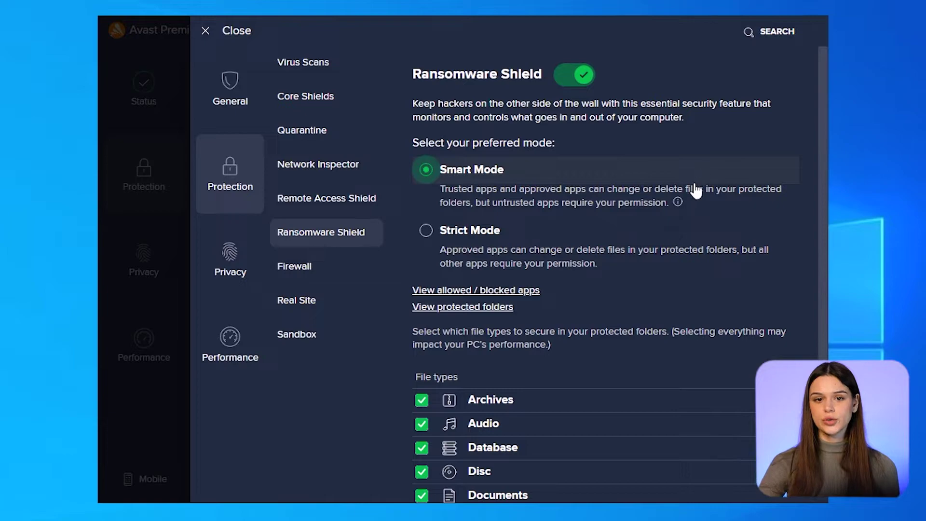
left_click(642, 238)
left_click(588, 196)
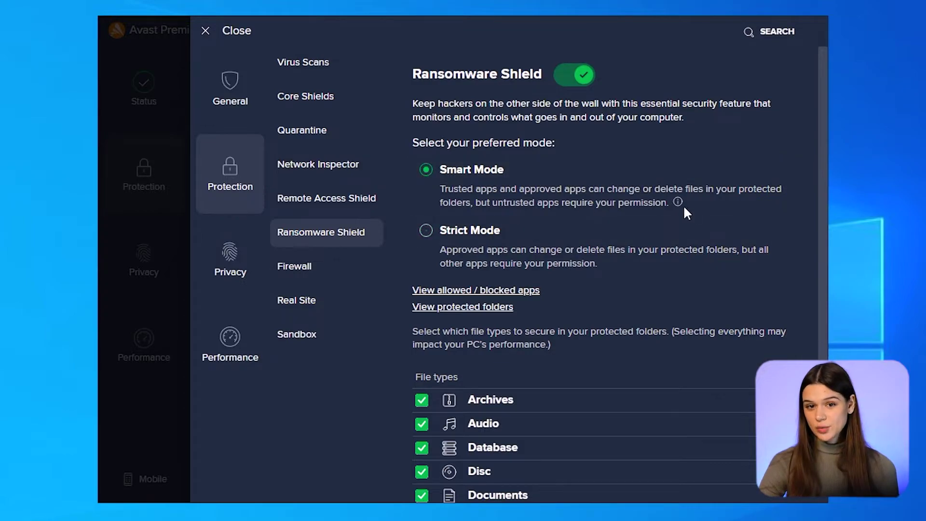
mouse_move(679, 202)
scroll(725, 182, "down", 3)
scroll(724, 186, "up", 3)
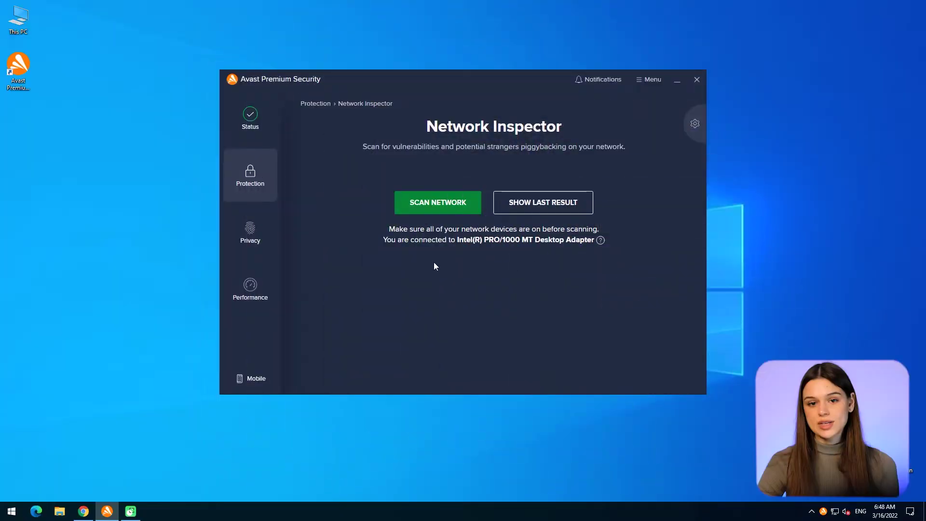
- Run a Network Inspector scan with the network marked as public, then close the results
left_click(438, 203)
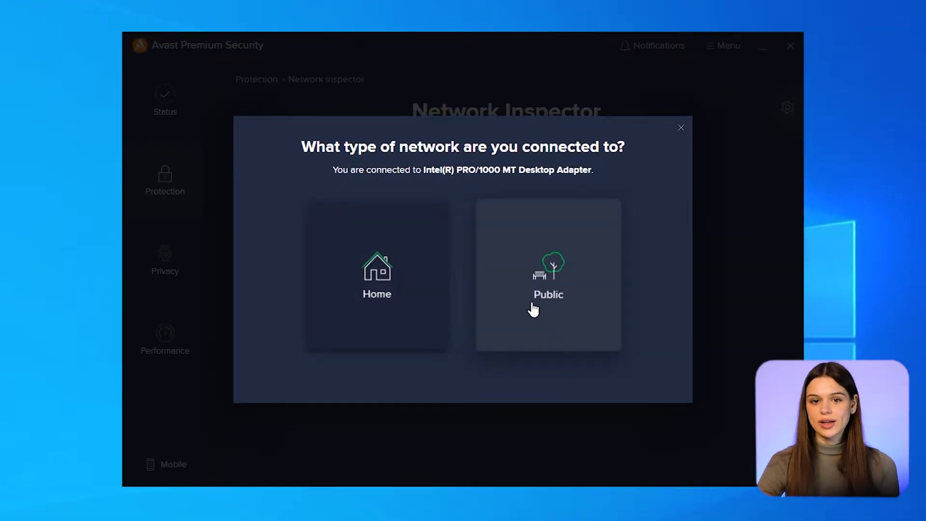
left_click(533, 309)
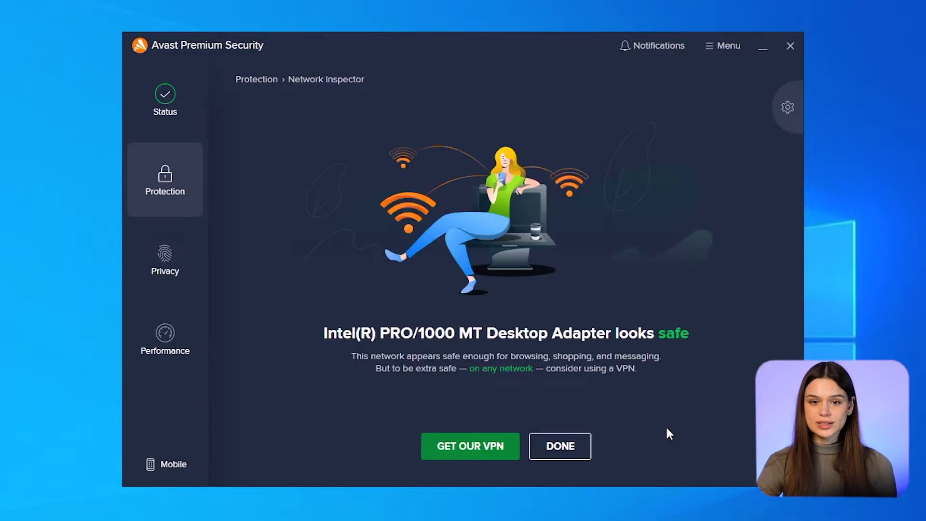
left_click(578, 456)
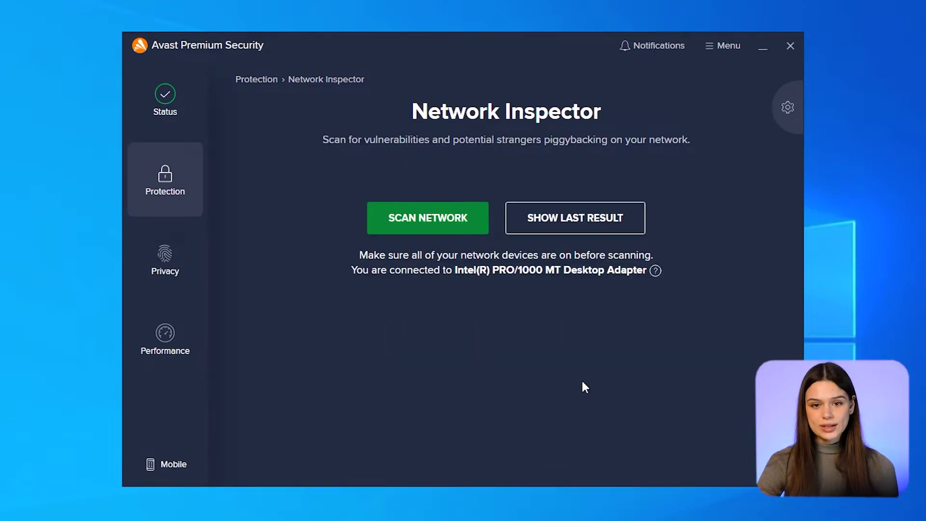
- Enable 'Support encrypted DNS in browsers' in the Real Site settings
left_click(186, 192)
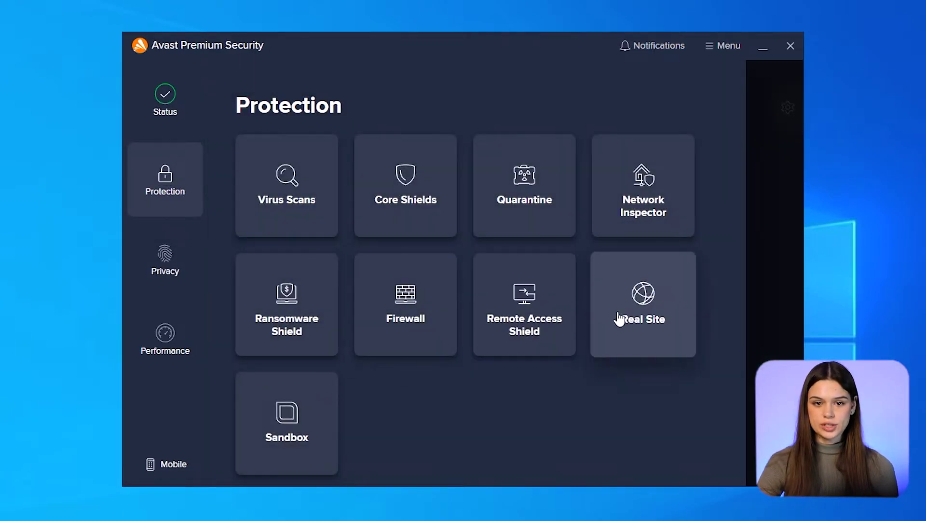
left_click(620, 319)
left_click(789, 107)
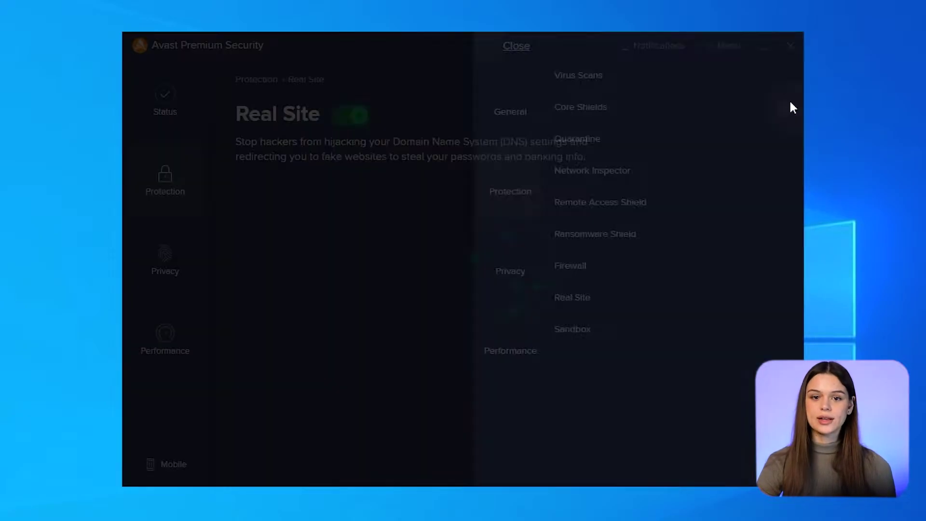
left_click(641, 165)
left_click(254, 49)
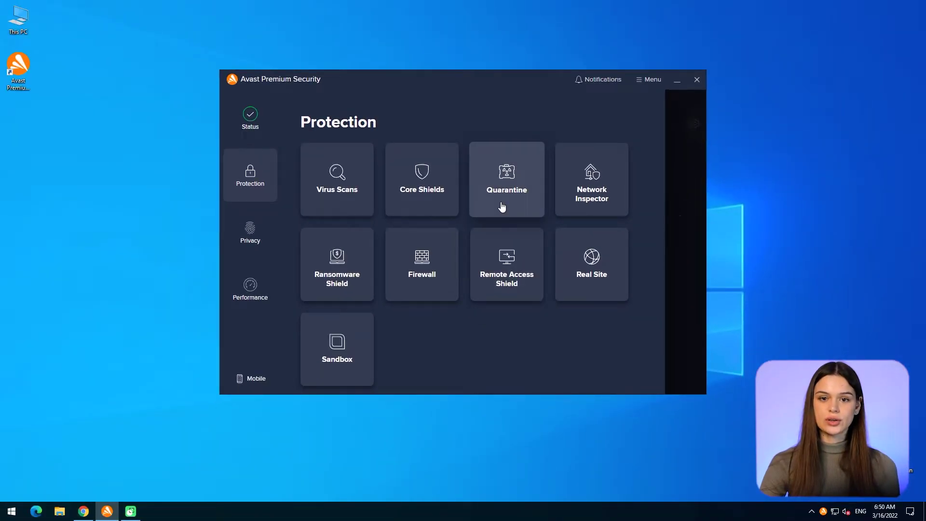
- View Quarantine, then move through the Privacy overview to the Webcam Shield page
left_click(501, 203)
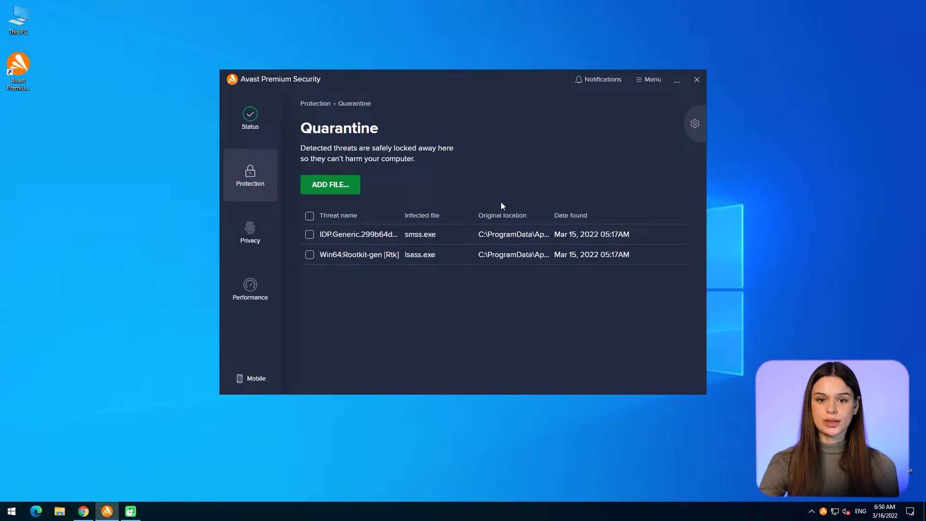
left_click(246, 177)
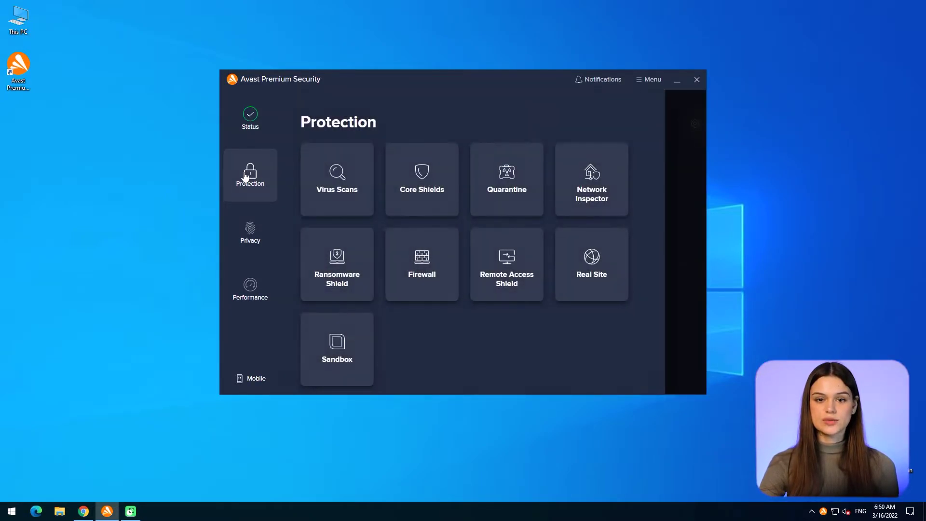
left_click(256, 228)
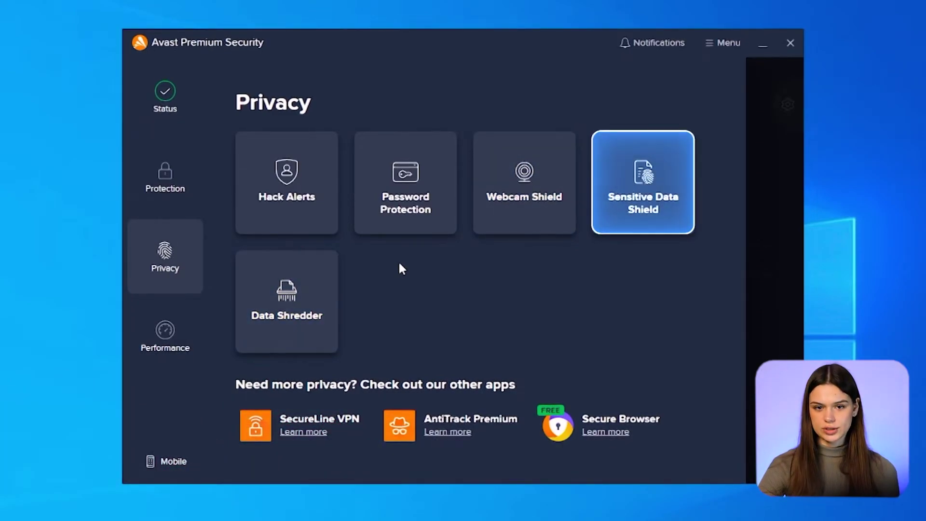
left_click(544, 213)
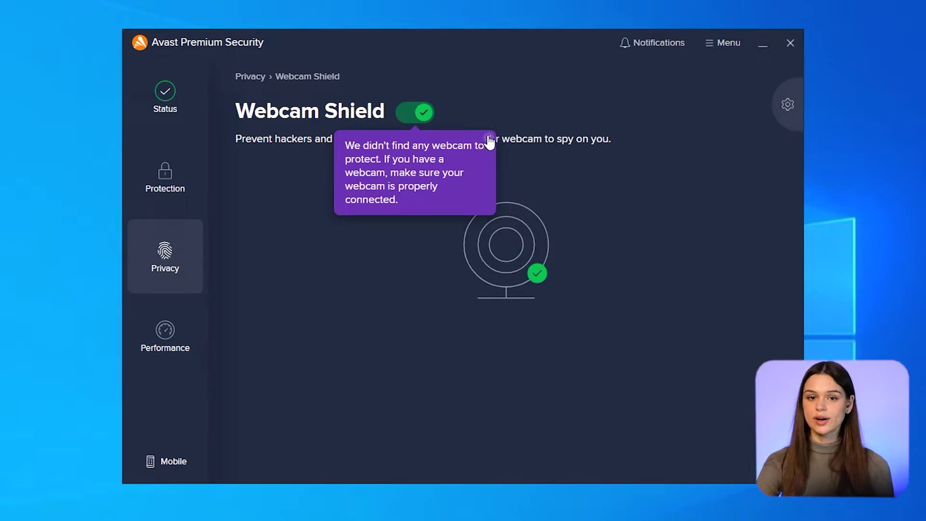
- Check Webcam Shield settings past the no-webcam popups and list its allowed and blocked apps
left_click(489, 138)
left_click(782, 110)
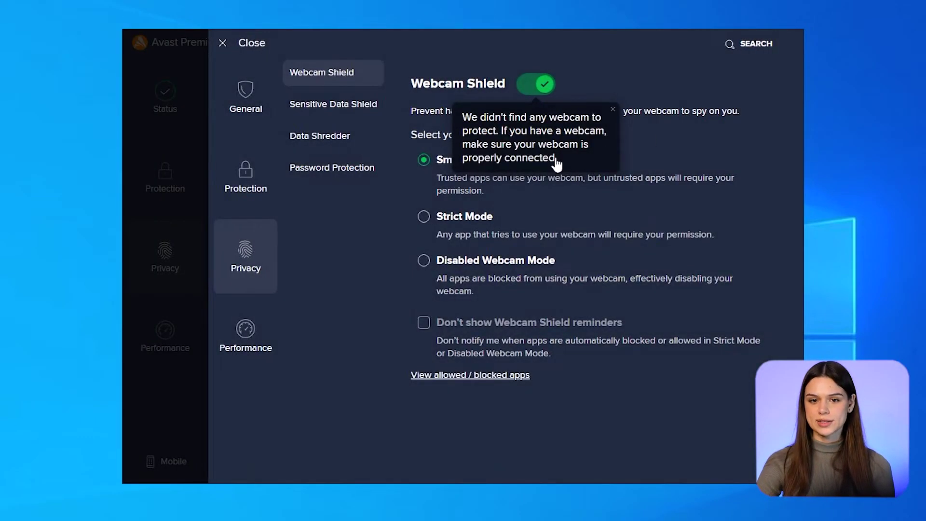
left_click(613, 110)
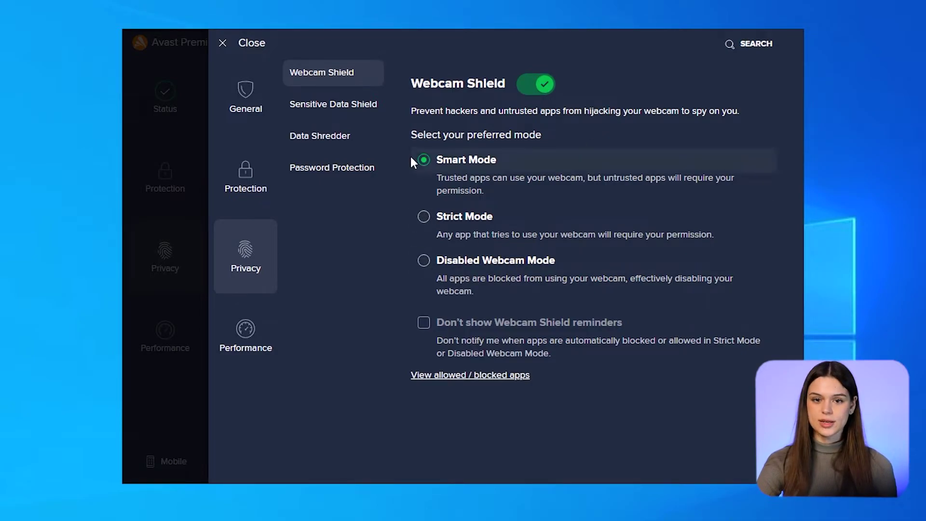
left_click(491, 376)
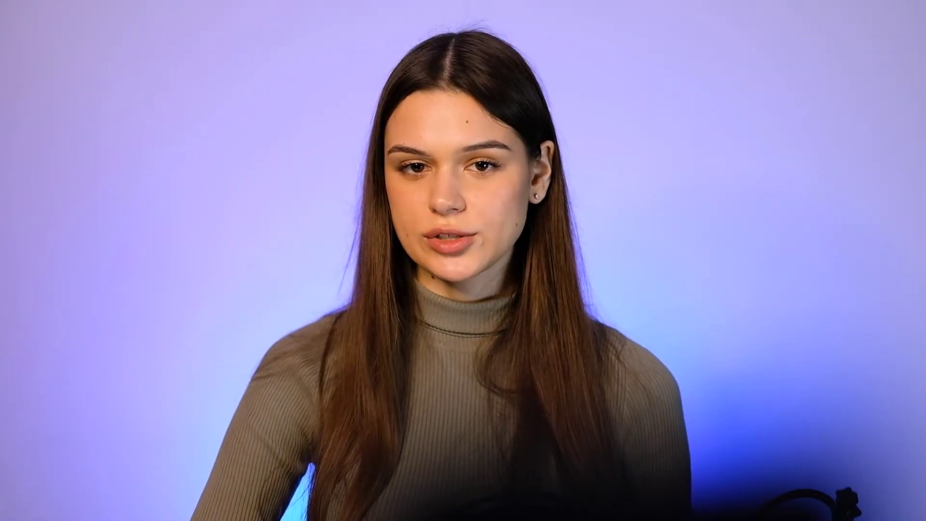
- Permanently shred avast_premium_security_setup_online.exe from Downloads using Data Shredder
left_click(307, 101)
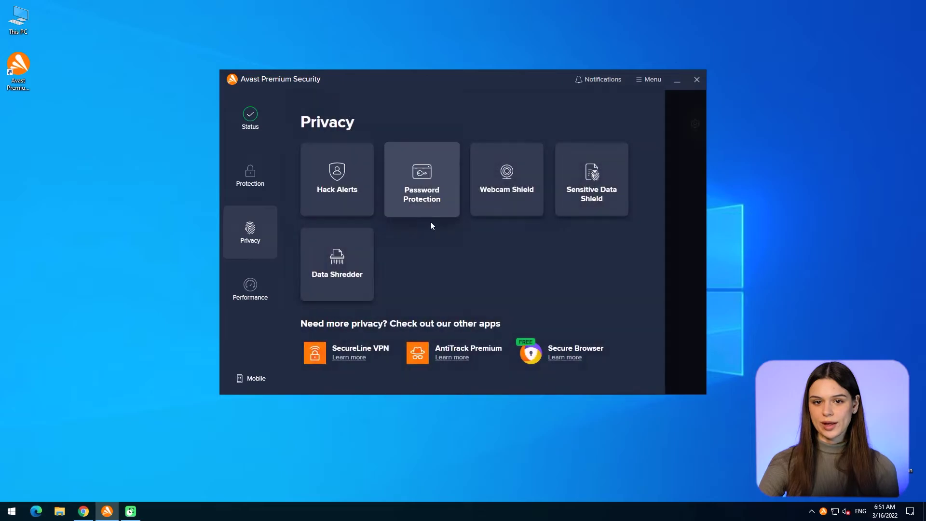
left_click(343, 250)
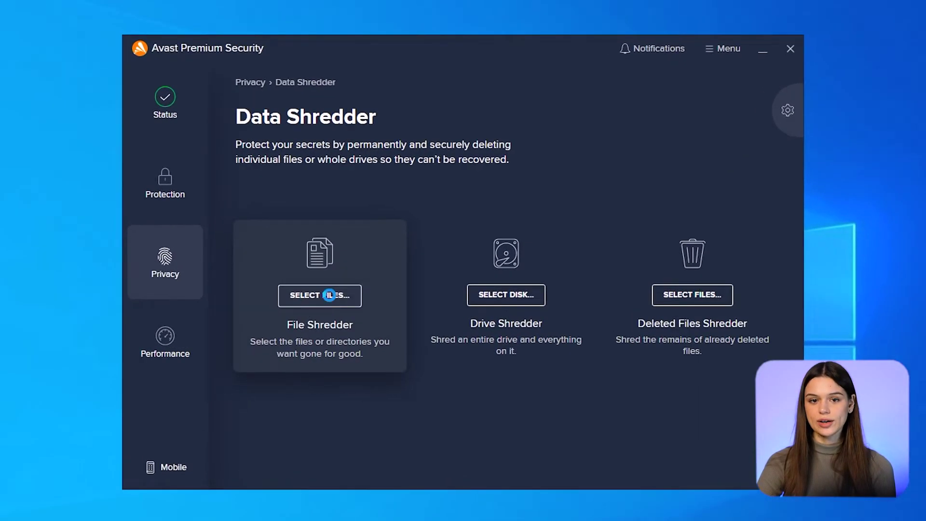
left_click(364, 254)
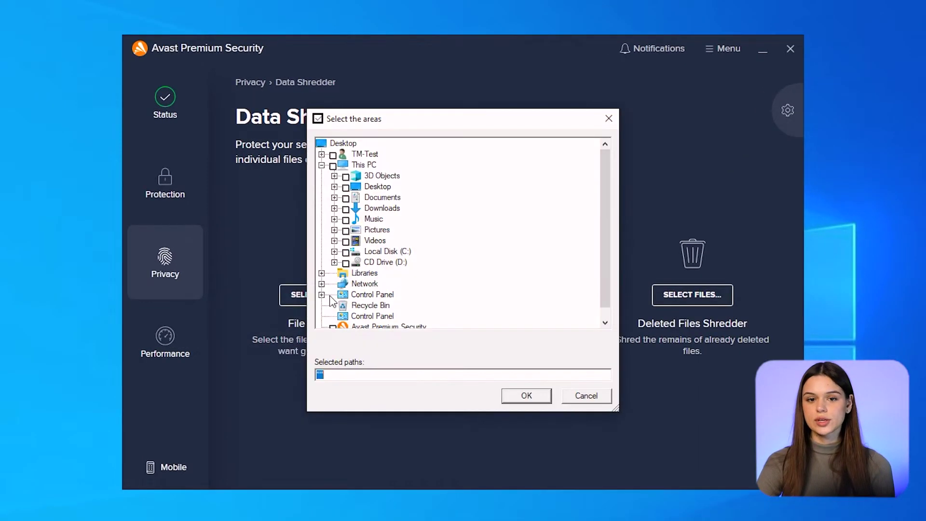
left_click(334, 209)
left_click(358, 221)
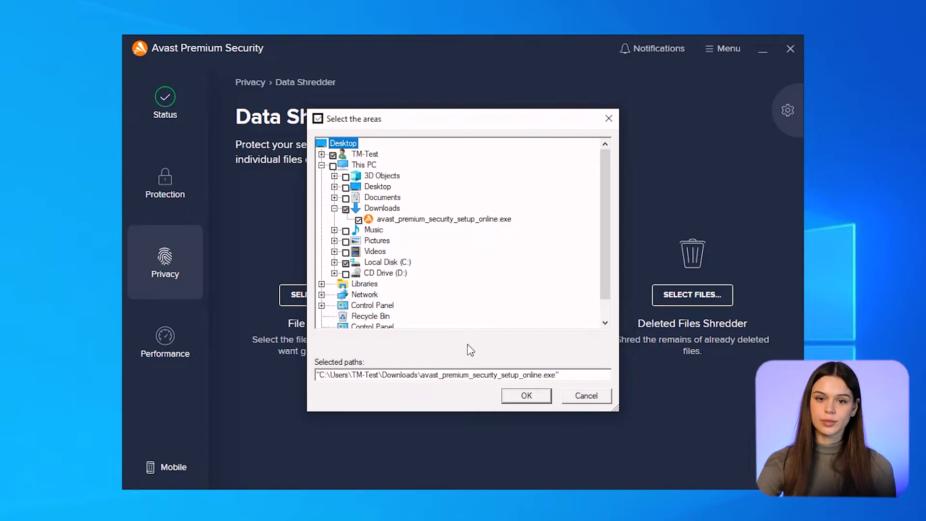
left_click(520, 401)
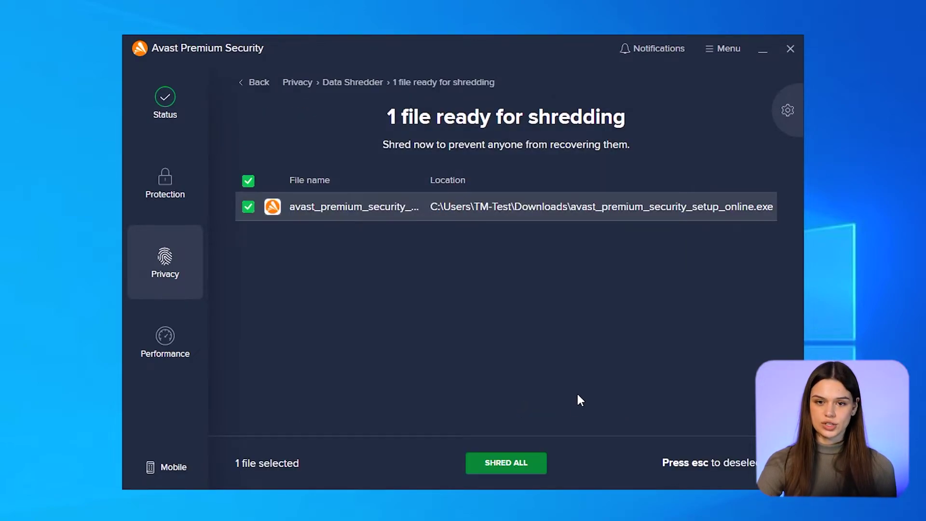
left_click(517, 464)
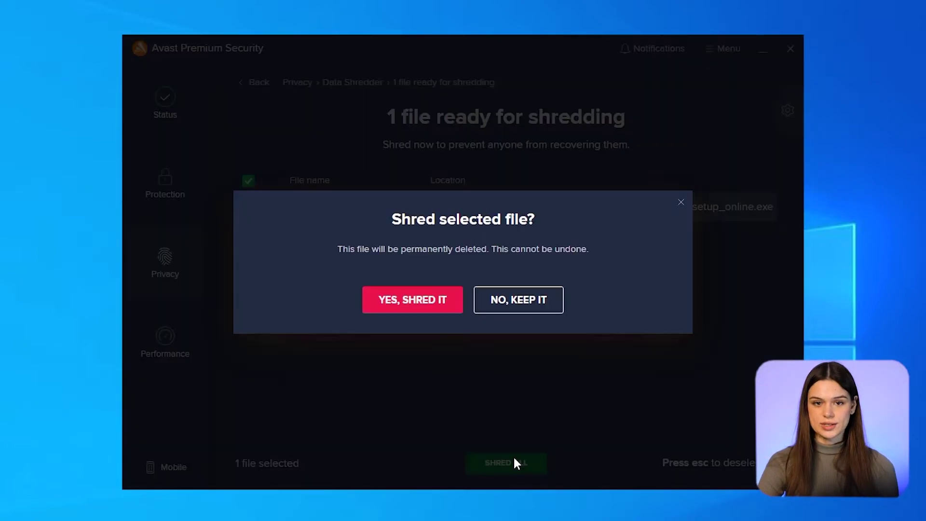
left_click(413, 304)
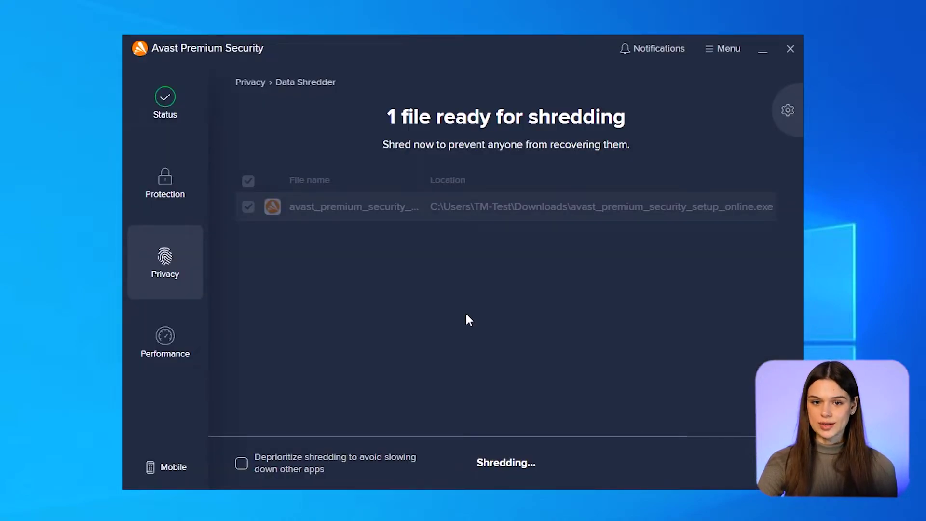
left_click(506, 448)
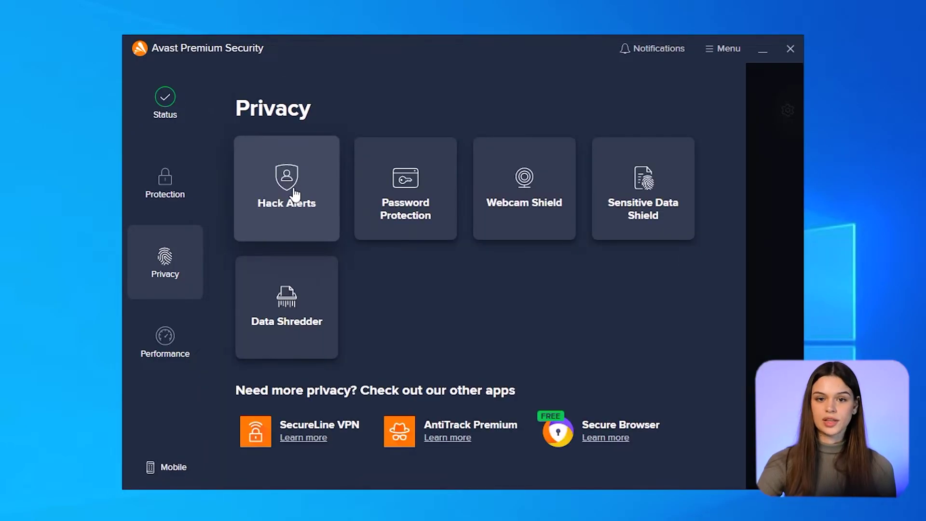
- Look over the Hack Alerts and Password Protection pages, then go to Performance
left_click(296, 196)
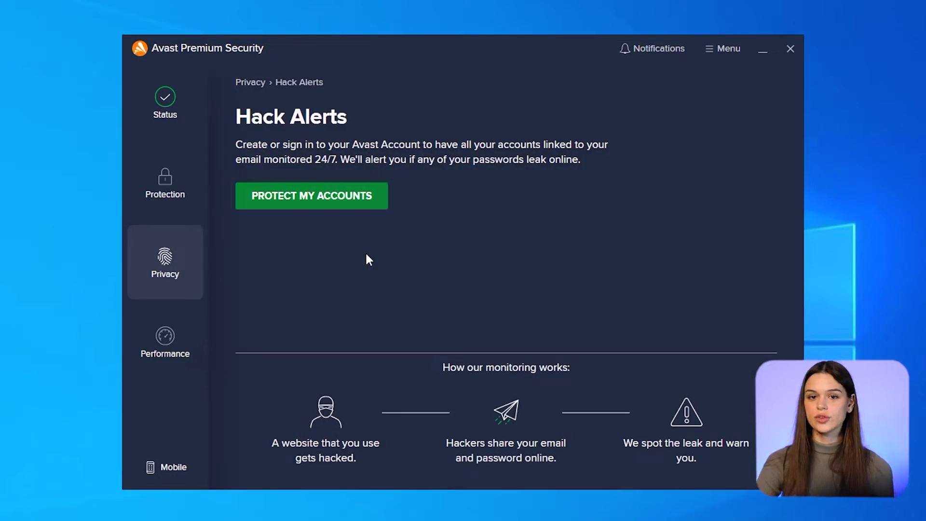
left_click(254, 83)
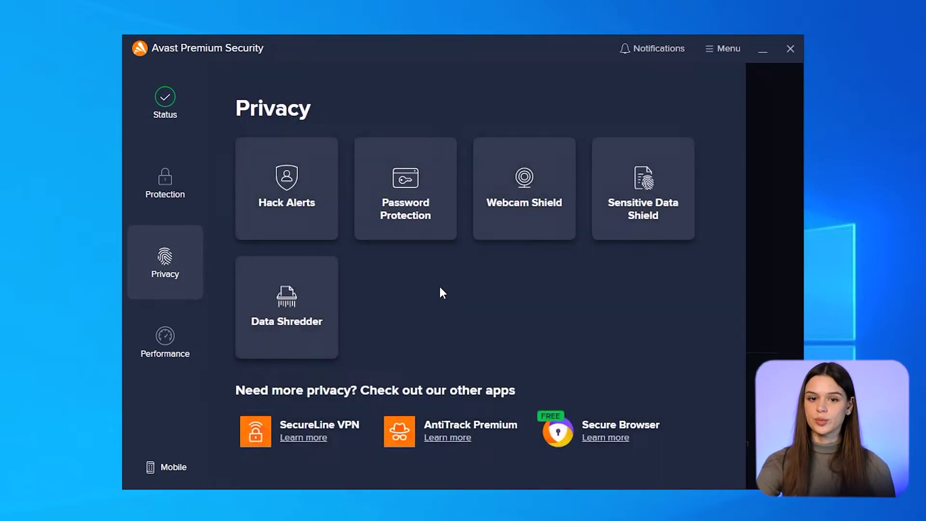
left_click(414, 231)
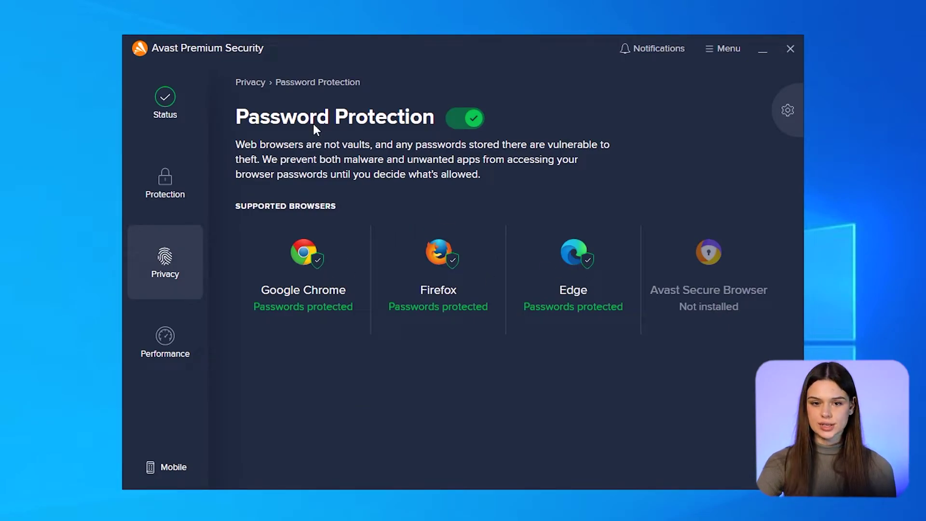
left_click(180, 337)
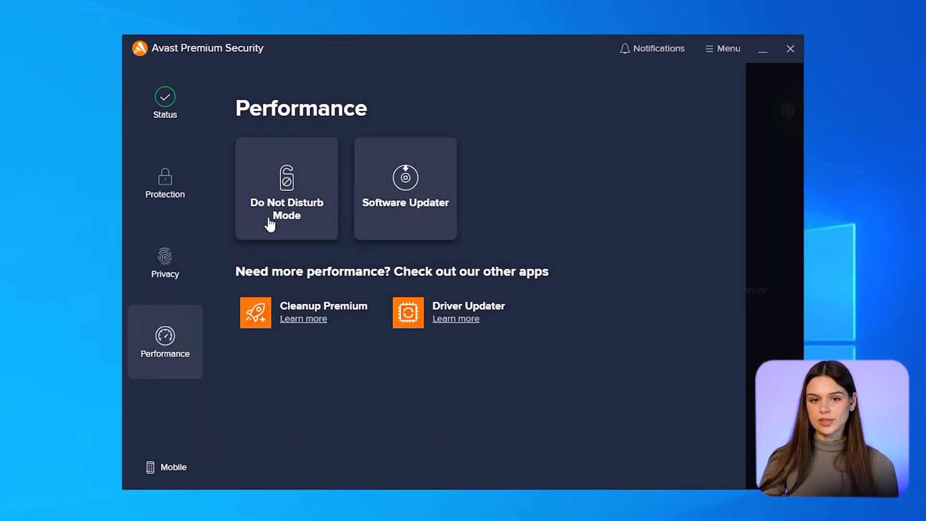
- Review the Do Not Disturb Mode settings, then open Software Updater from Performance
left_click(291, 190)
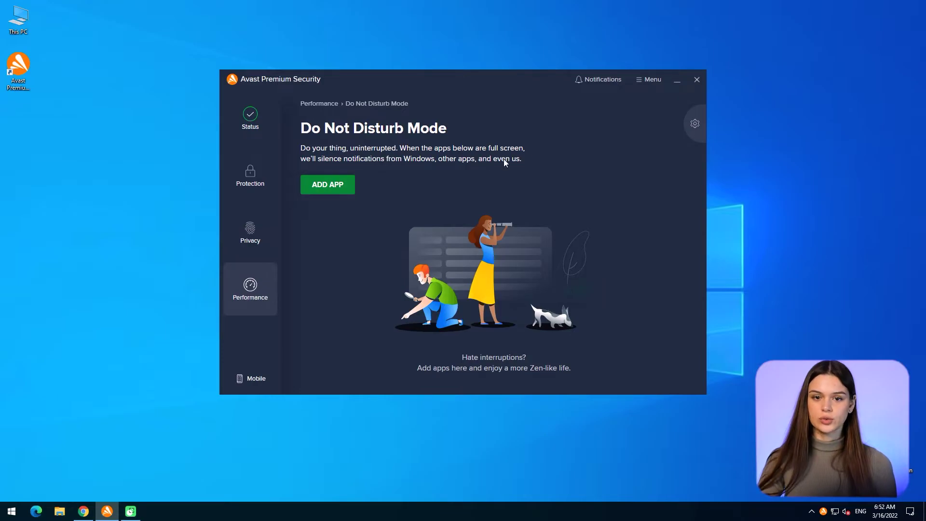
left_click(695, 123)
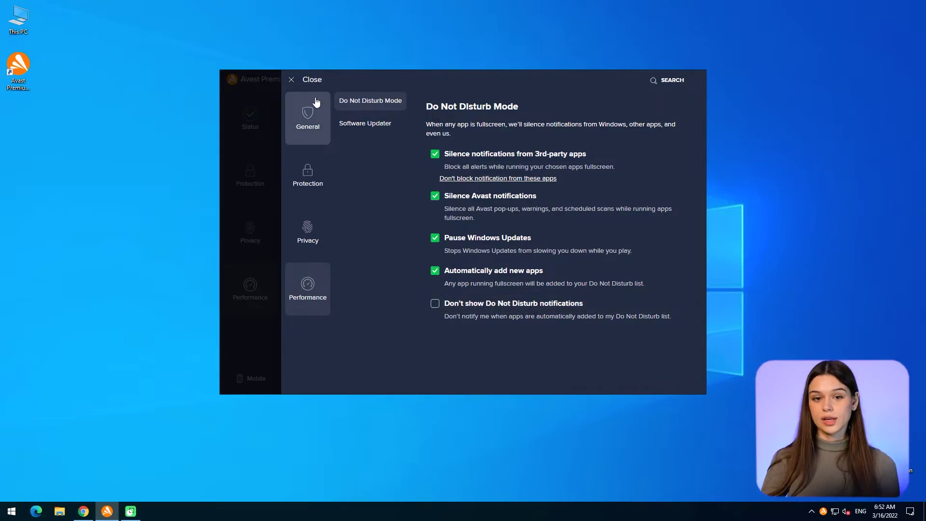
left_click(292, 81)
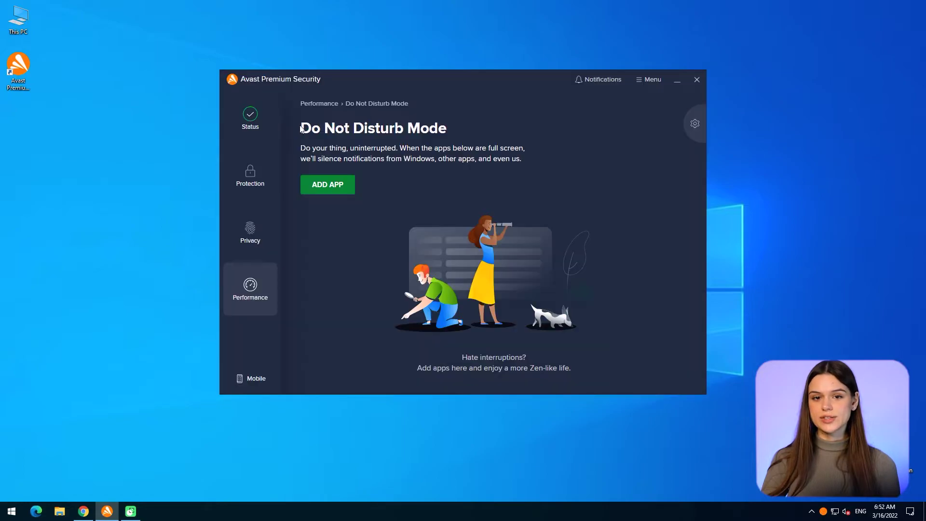
left_click(262, 283)
left_click(423, 169)
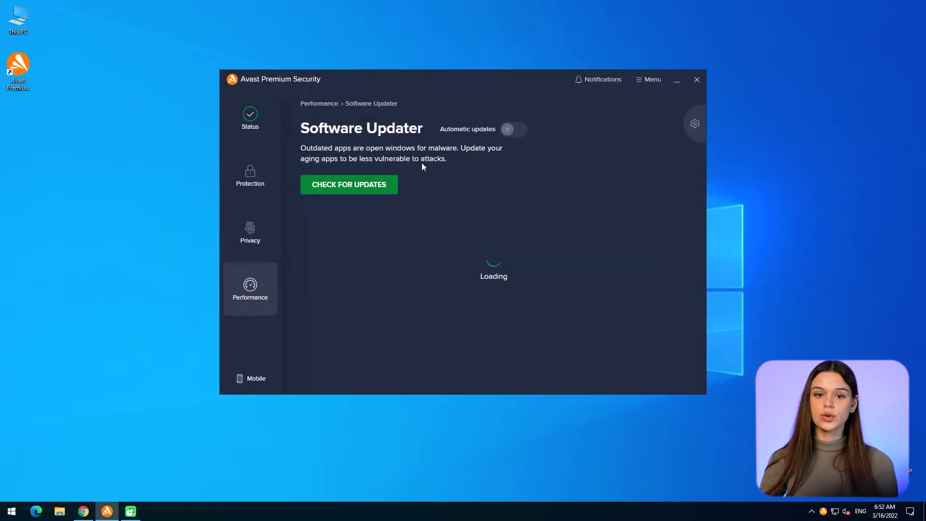